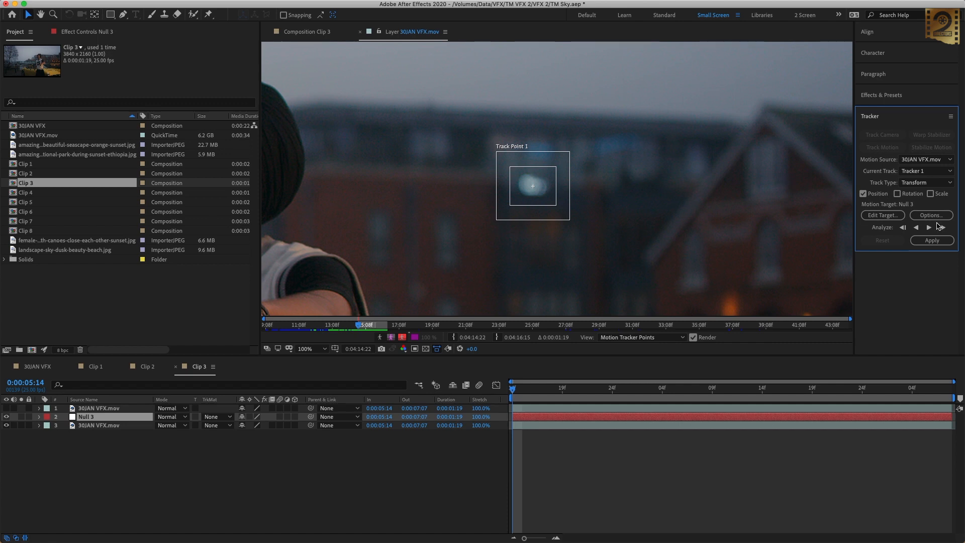
Step: Analyze Tracker 1 forward to the end of Clip 3, nudging Track Point 1 back onto the blurred light near the end
click(756, 261)
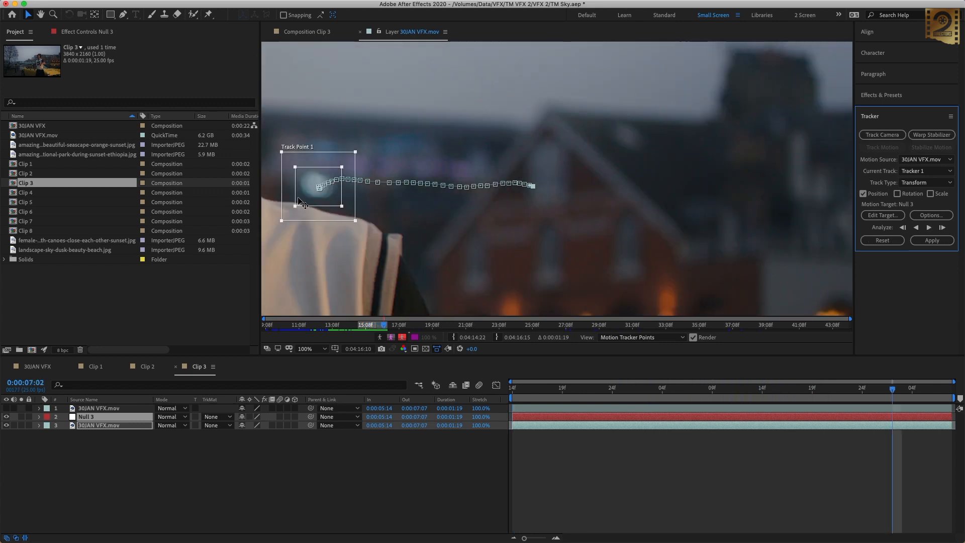
drag(333, 213, 330, 211)
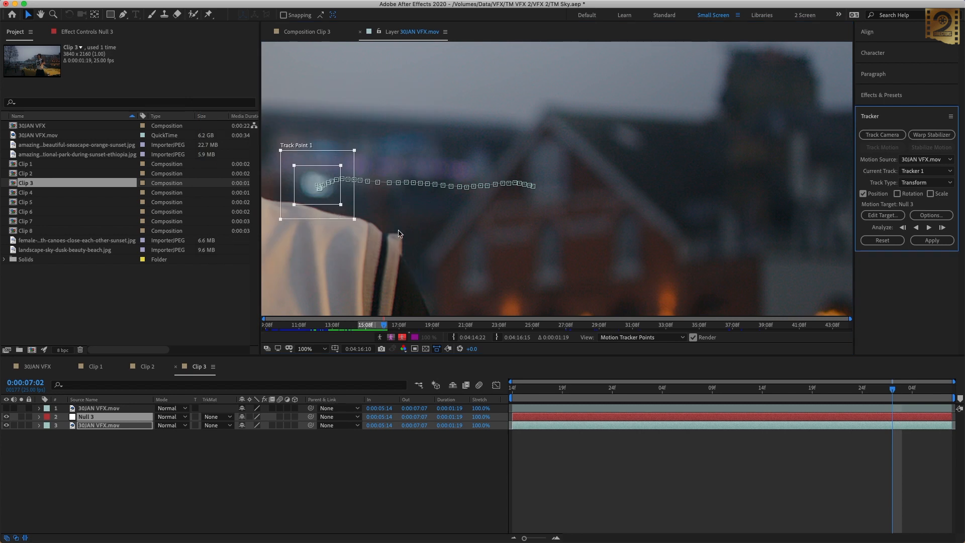
click(928, 227)
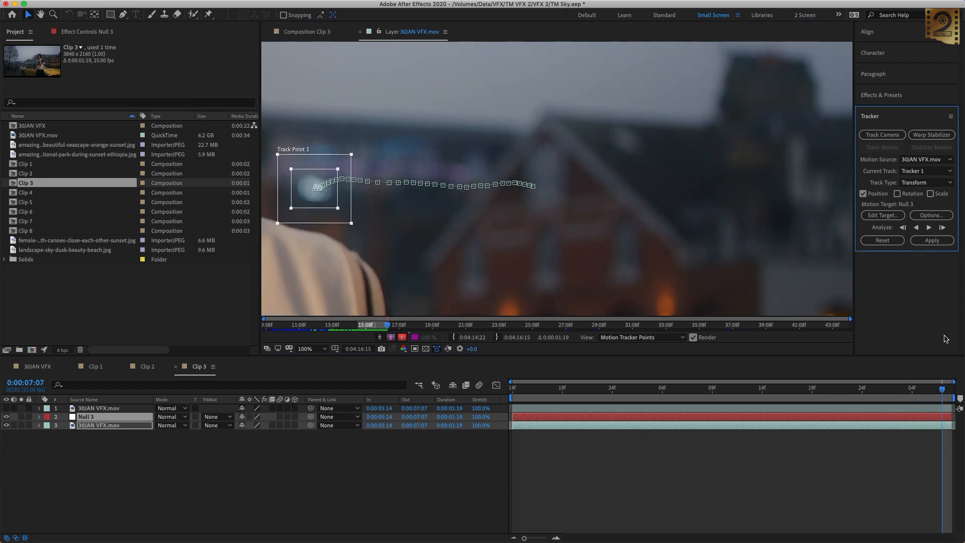
Step: Apply the tracking data to Null 3 in the X and Y dimensions and collapse the tracked footage layer
click(932, 241)
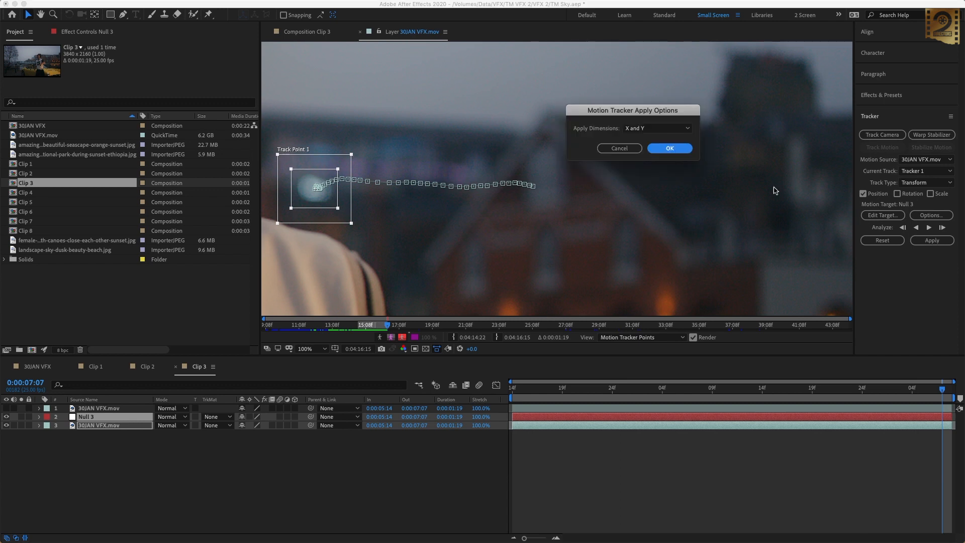
click(670, 149)
click(518, 389)
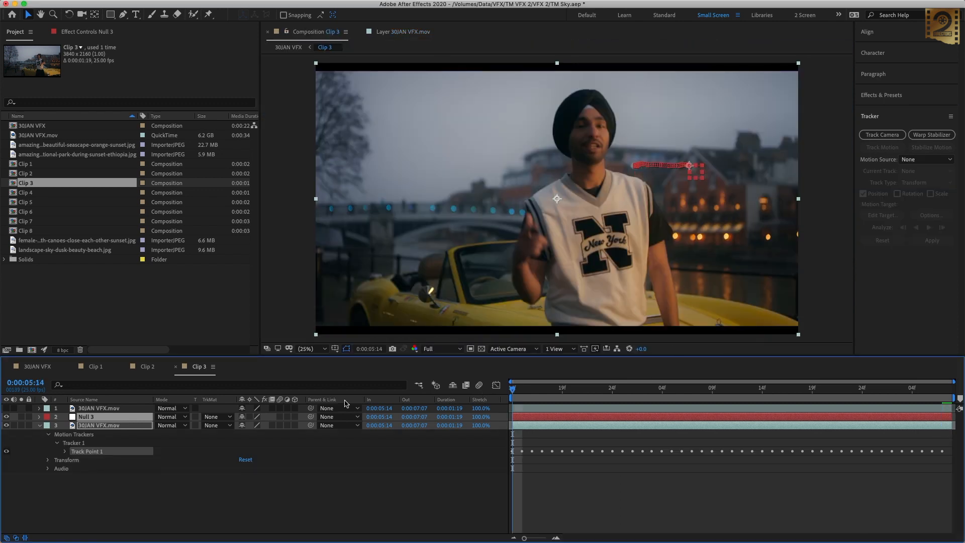
click(40, 425)
click(166, 475)
Step: Copy the Sky layer from Clip 1 into Clip 3 and place it directly beneath the top 30JAN VFX.mov layer
click(105, 369)
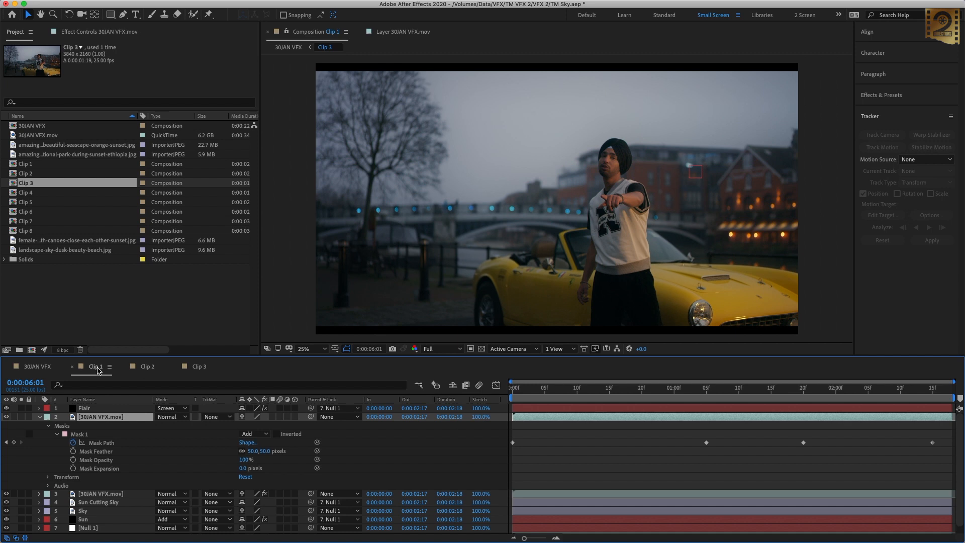
click(40, 417)
click(129, 478)
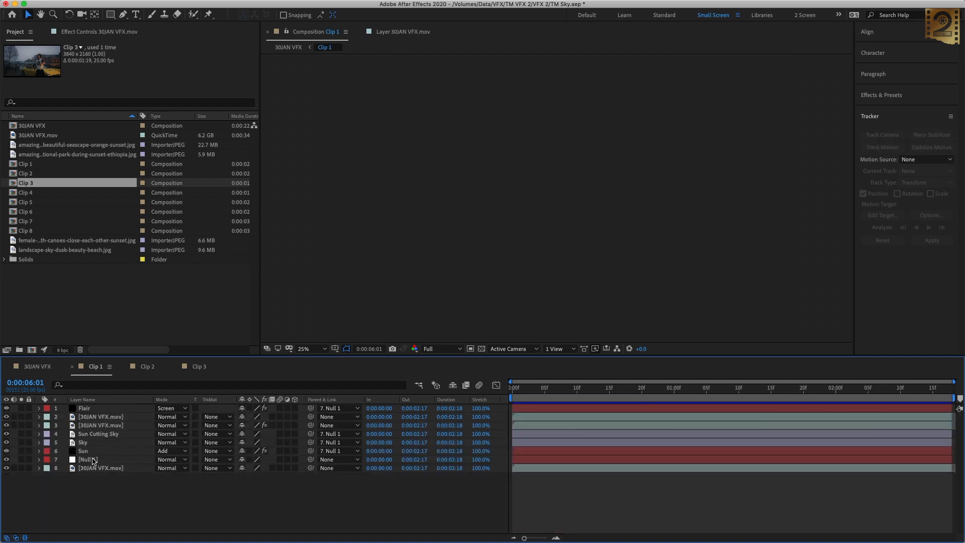
click(199, 367)
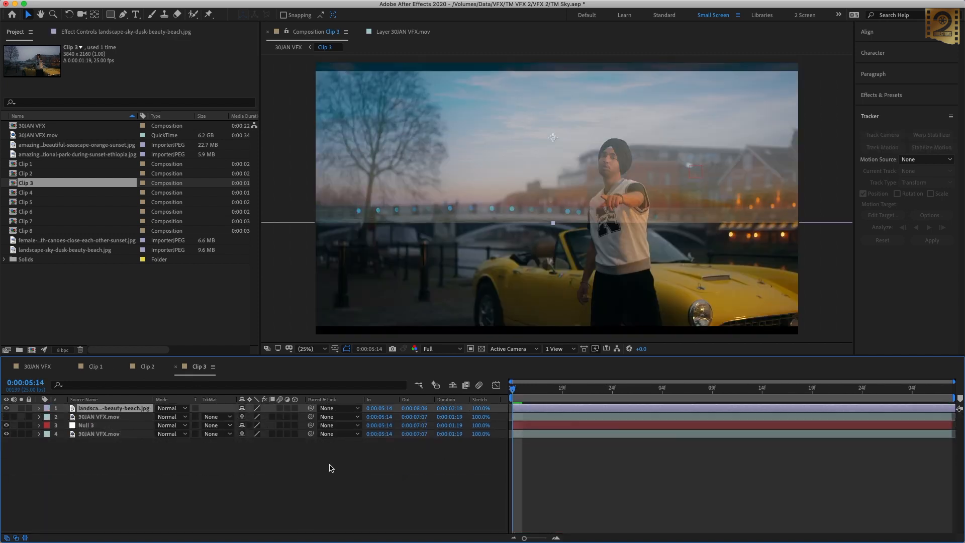
drag(107, 411, 59, 428)
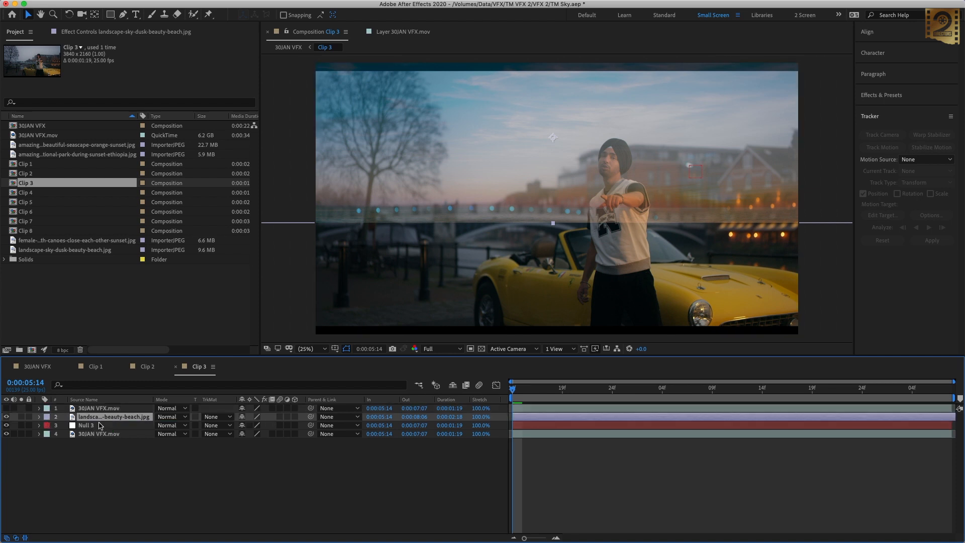
Step: Make Clip 3's top 30JAN VFX.mov layer visible, and copy the Color Range and Edge Blur effects from Clip 1's keyed footage layer
click(90, 408)
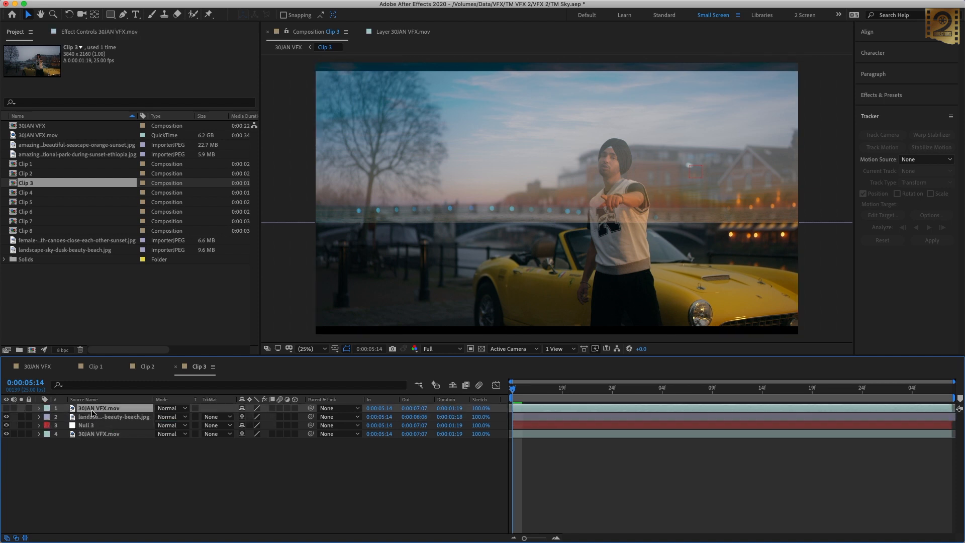
click(6, 408)
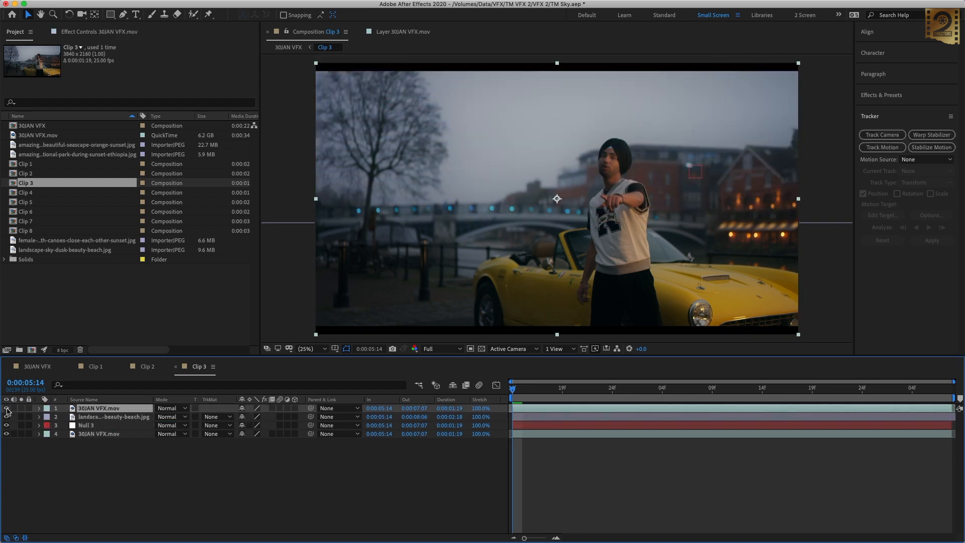
click(93, 368)
click(98, 426)
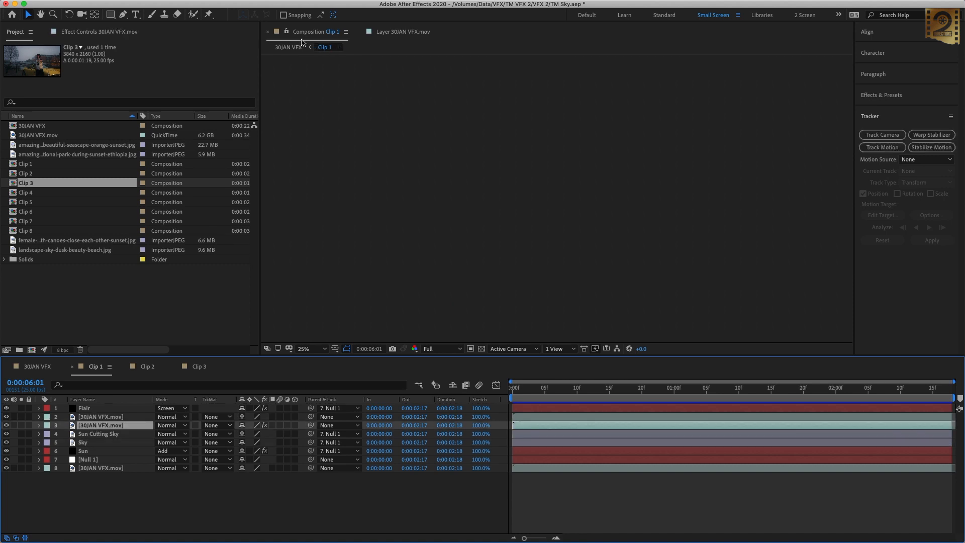
click(90, 32)
drag(95, 39, 250, 144)
click(192, 56)
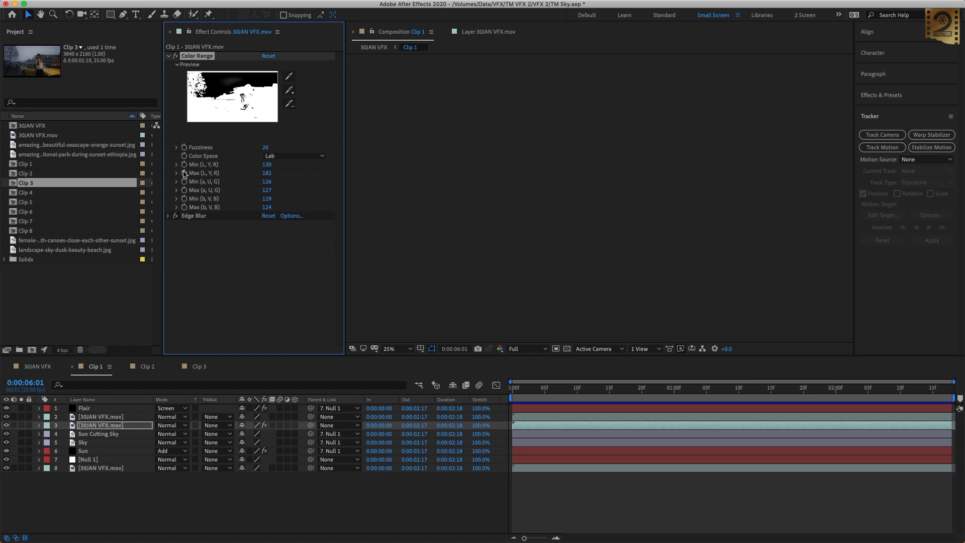
click(200, 219)
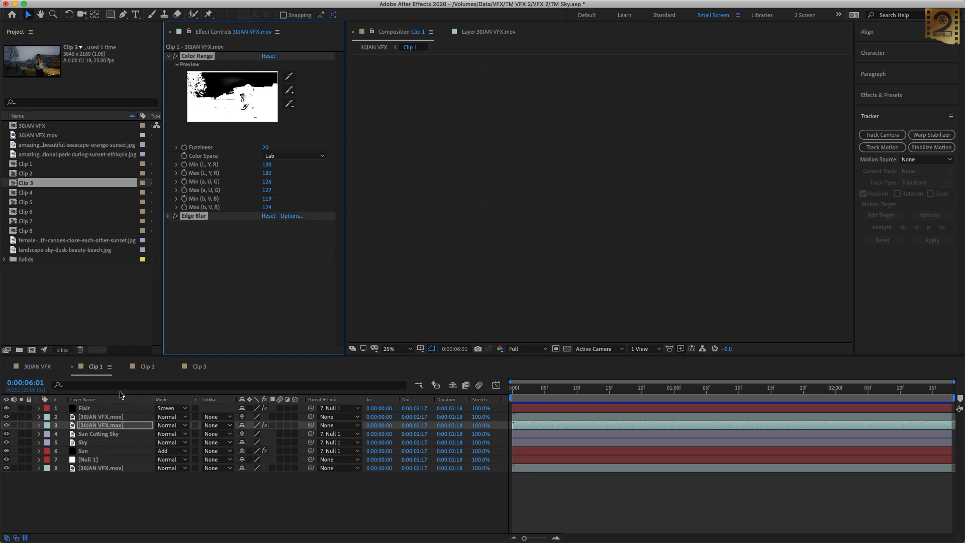
Step: Paste the Color Range and Edge Blur effects onto Clip 3's top footage layer and add more of the sky to the keyed range
click(199, 367)
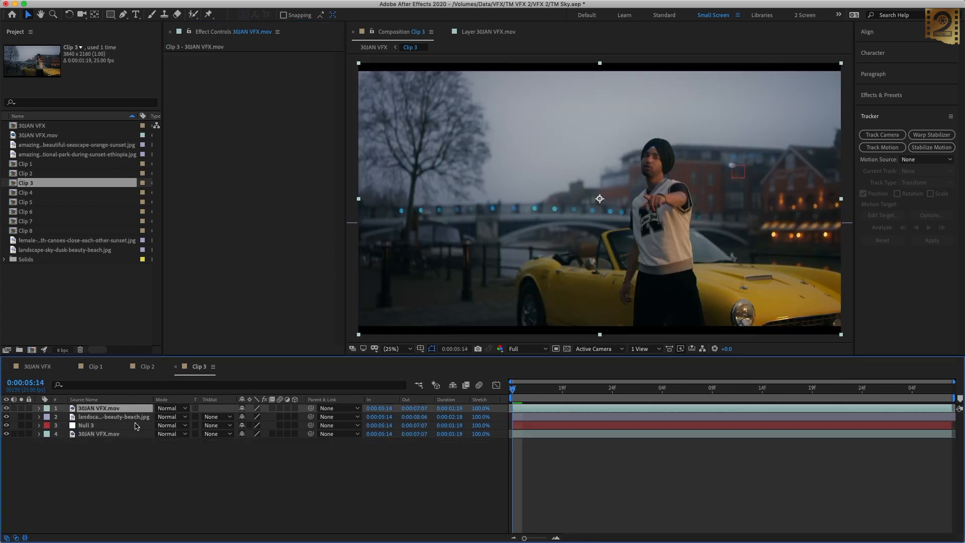
key(super+v)
click(290, 91)
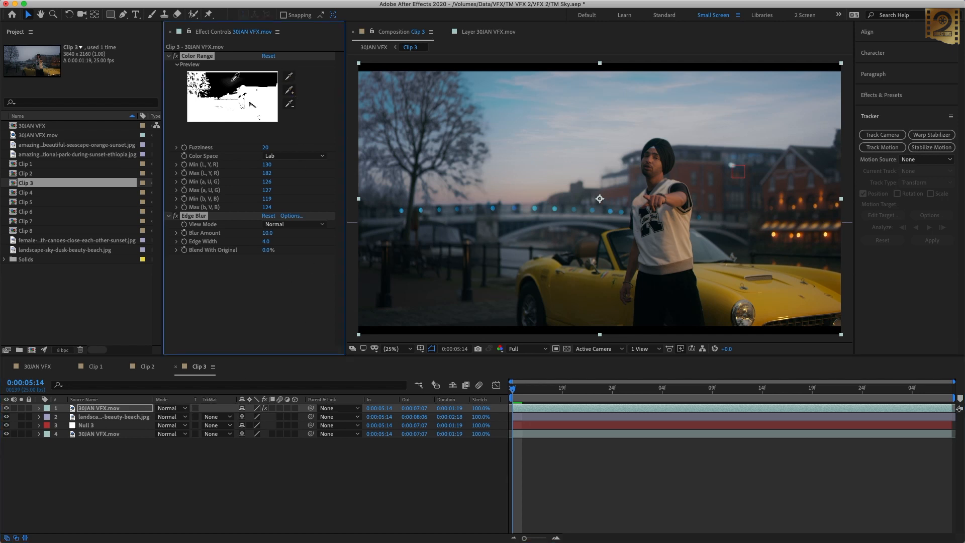
click(214, 328)
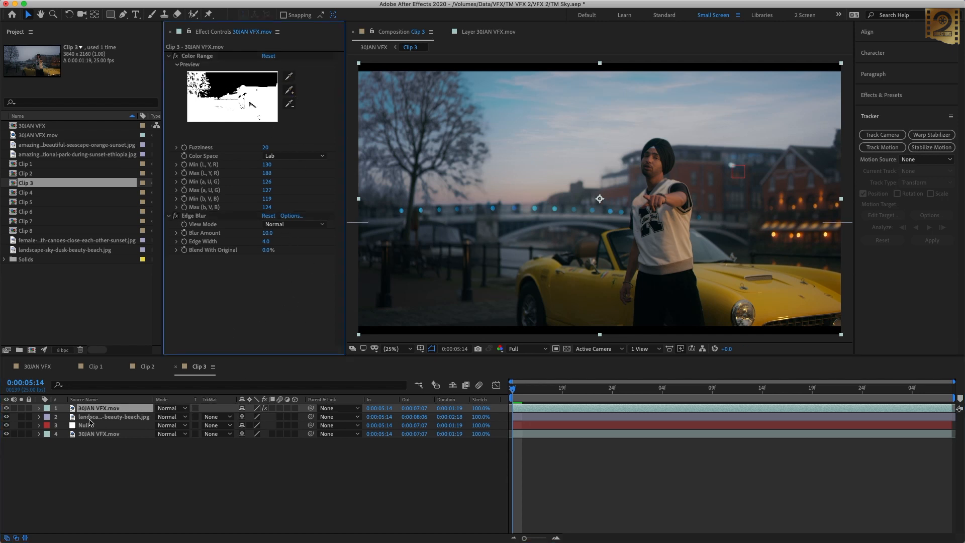
Step: Parent the Sky layer to Null 3 and show layer names instead of source names in the timeline
click(90, 420)
drag(312, 420, 86, 425)
click(84, 399)
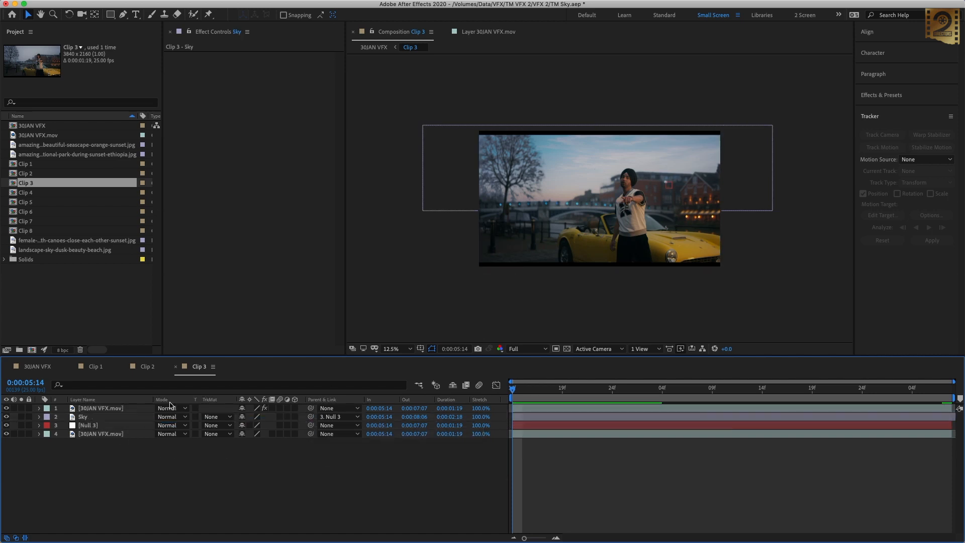
Step: Copy the Sun layer from Clip 1 and paste it into Clip 3
click(95, 366)
click(84, 451)
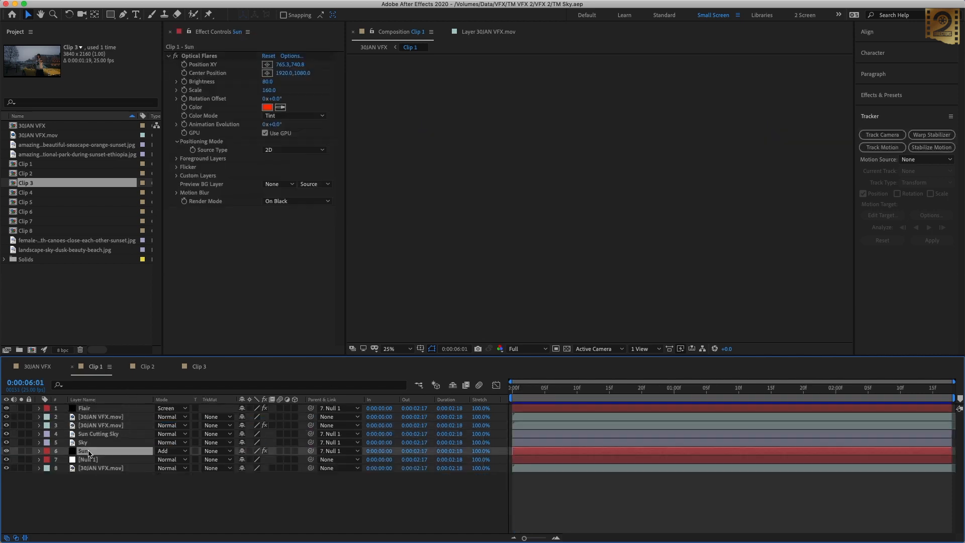
click(200, 367)
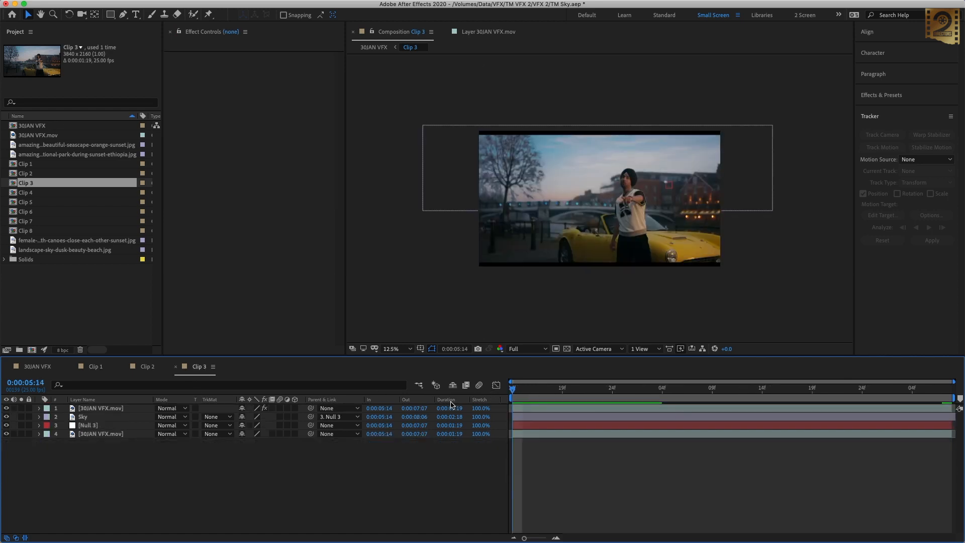
key(super+v)
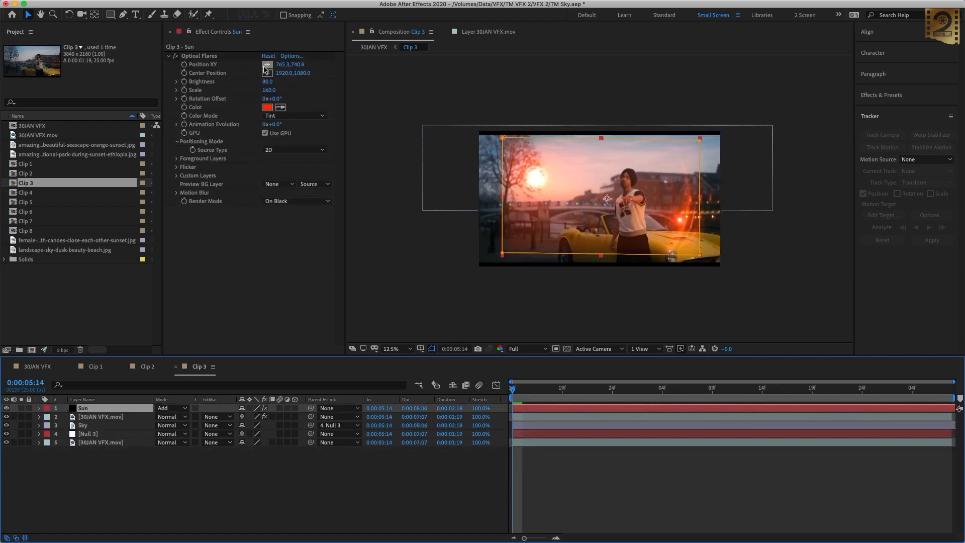
Step: Move the Sun layer's Optical Flares Position XY to about 1424, 824, in the sky between the tree and the man
click(266, 66)
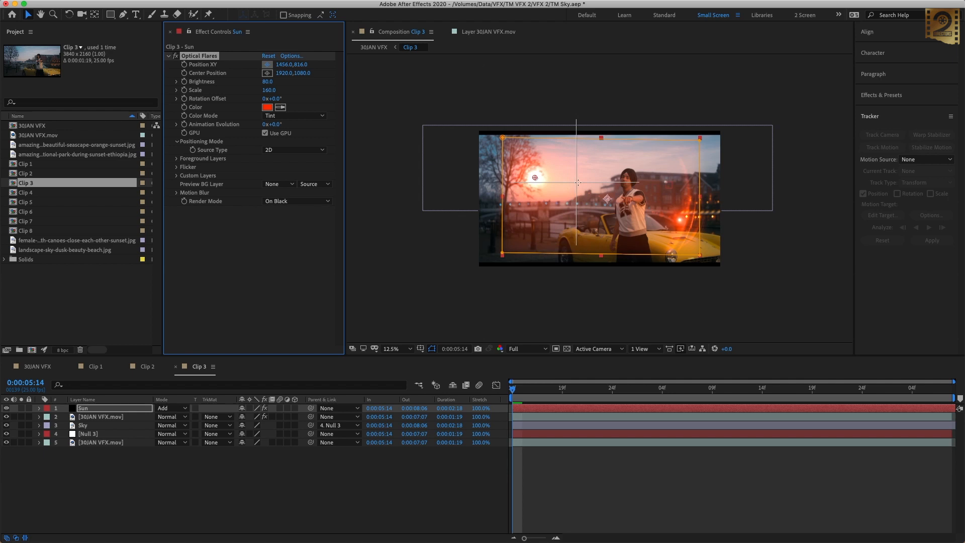
click(577, 184)
click(395, 349)
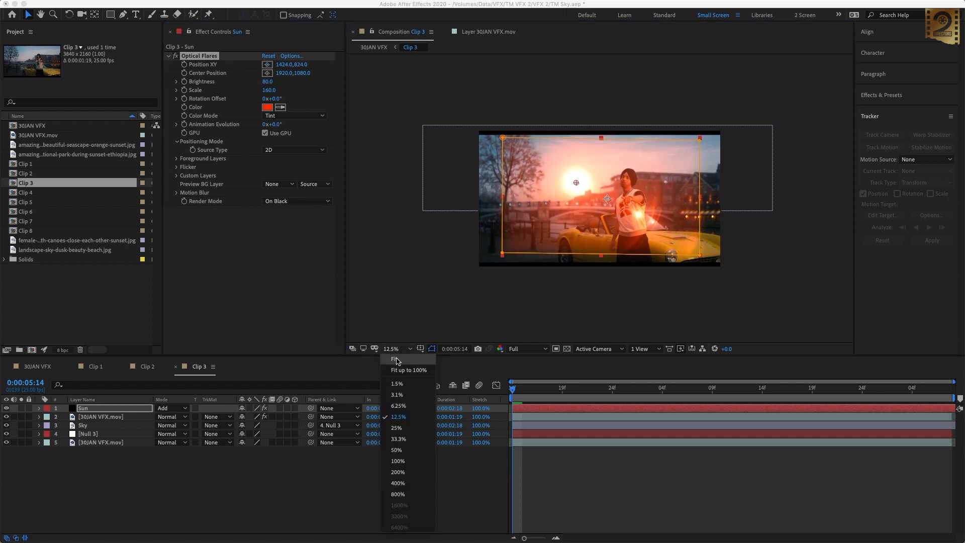
click(399, 392)
drag(593, 232, 572, 224)
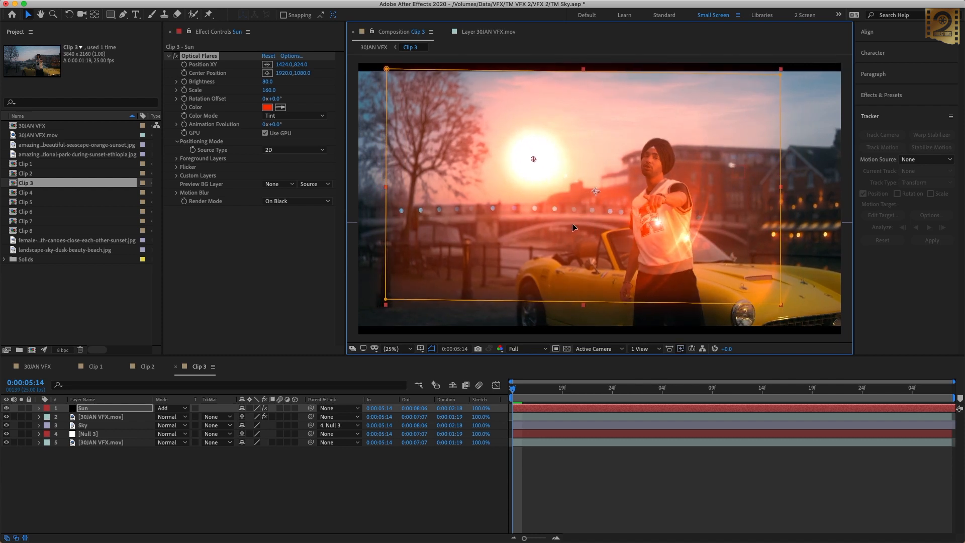
Step: Move the Sun layer beneath the Sky layer, and duplicate the Sky layer
drag(83, 408, 91, 430)
click(84, 418)
key(super+d)
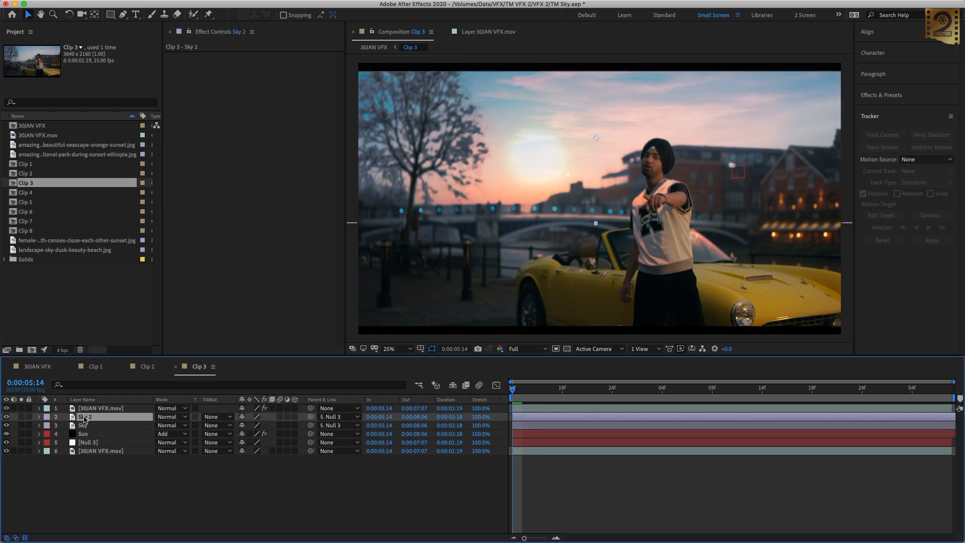
Step: Draw a rectangular mask on Sky 2 along the horizon, from the frame's left edge to the man, overlapping the sun's lower part
click(111, 14)
key(comma)
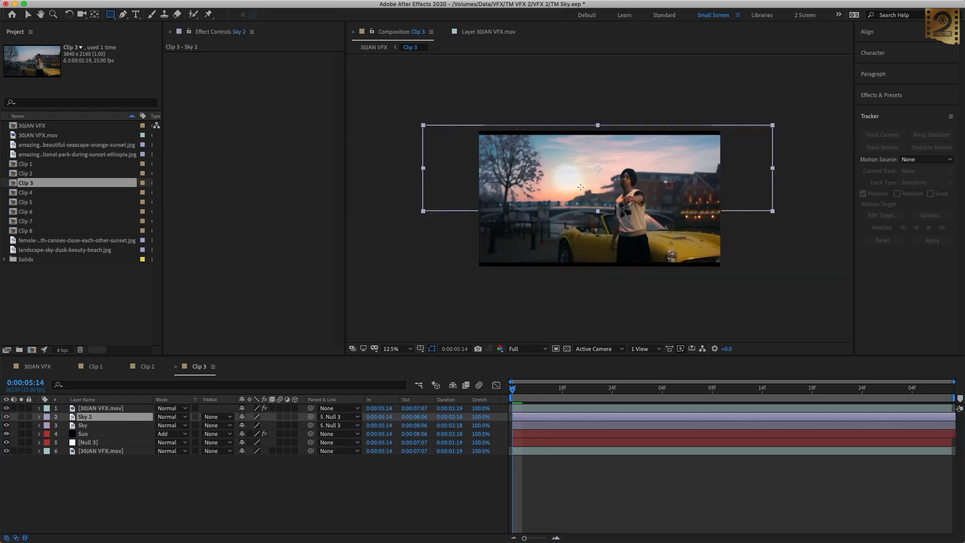
key(period)
mouse_move(628, 164)
mouse_down()
mouse_move(600, 191)
mouse_move(350, 194)
mouse_up()
mouse_move(632, 159)
mouse_down()
mouse_move(347, 178)
mouse_move(628, 162)
mouse_up()
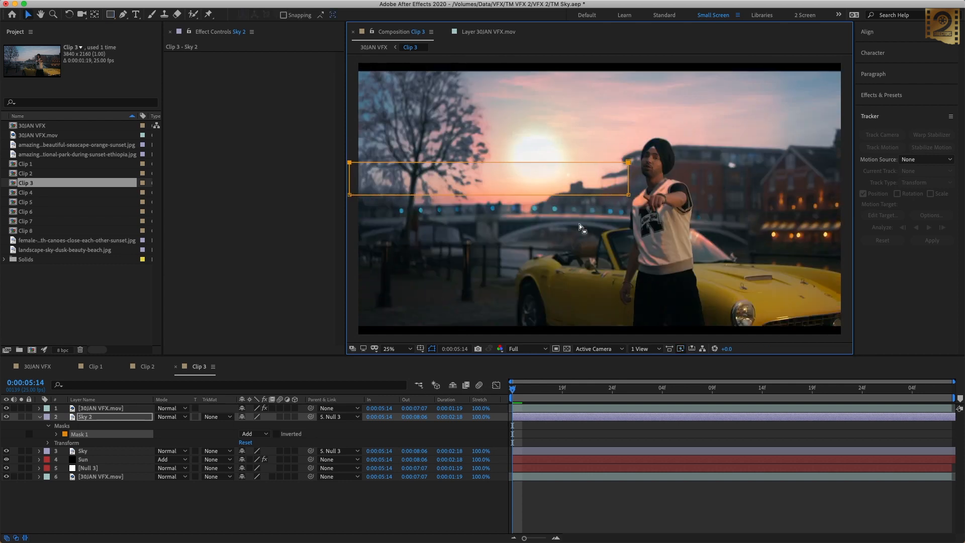
Step: Set the opacity of the Sky 2 layer to 70%
click(120, 416)
key(t)
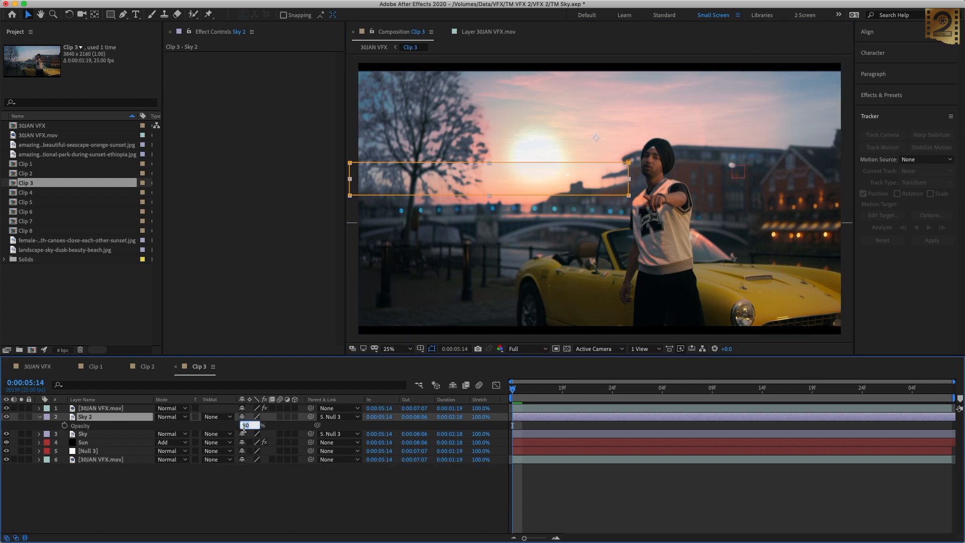
text(70)
key(Return)
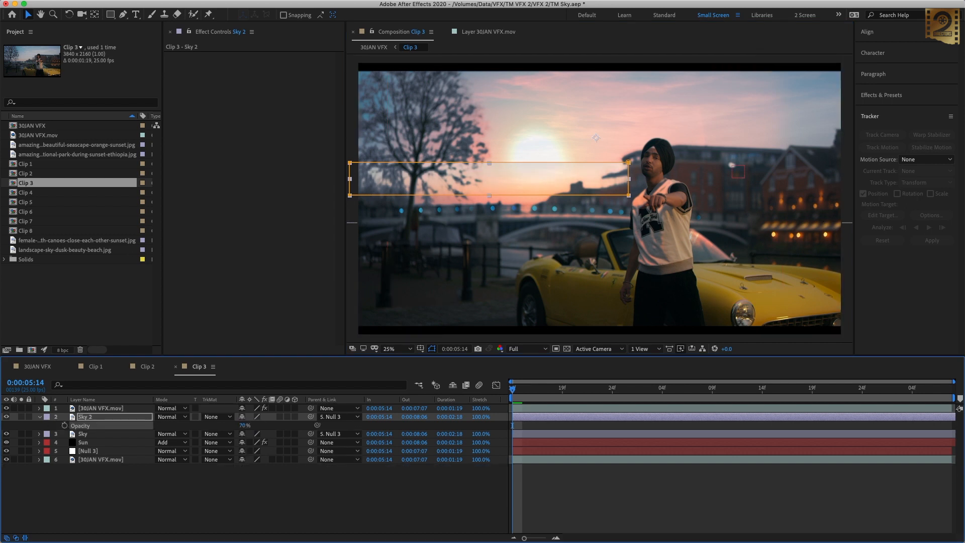
Step: Set the feather of Sky 2's Mask 1 to 300 pixels and collapse the layer
click(40, 417)
click(39, 416)
click(48, 433)
click(48, 425)
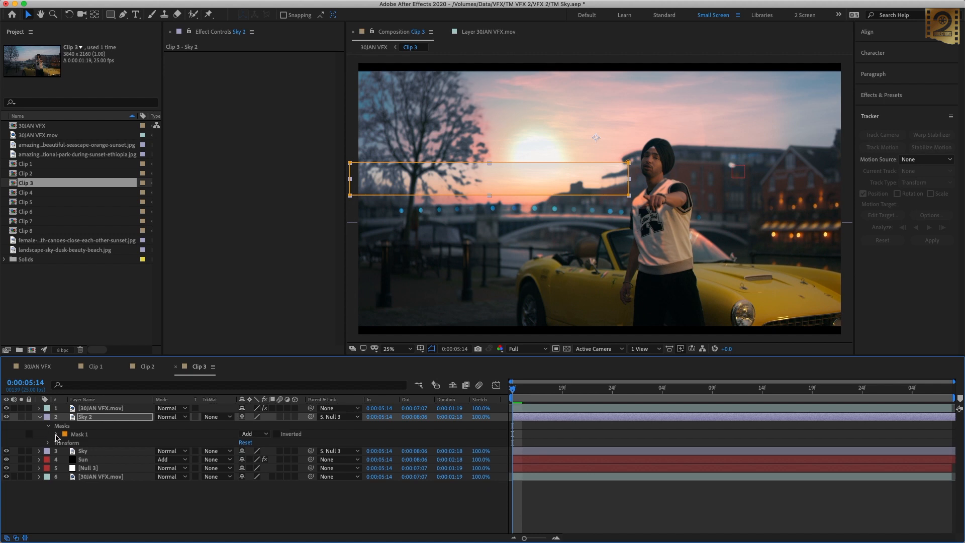
click(56, 434)
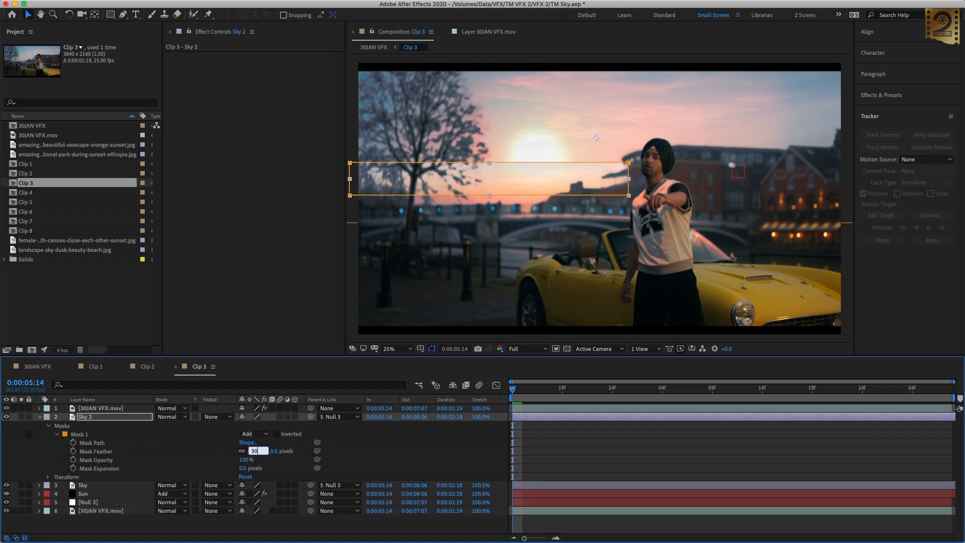
text(0)
key(Return)
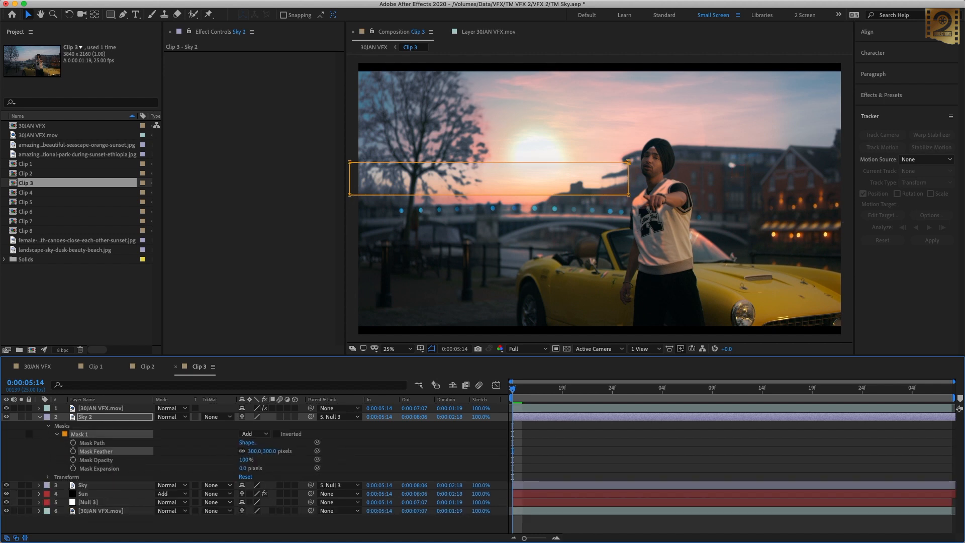
click(38, 417)
Step: Parent the Sun layer to Null 3
key(comma)
click(90, 435)
drag(311, 434, 104, 446)
Step: Copy the Flair layer from Clip 1 and paste it at the top of Clip 3's layer stack
click(96, 367)
click(94, 409)
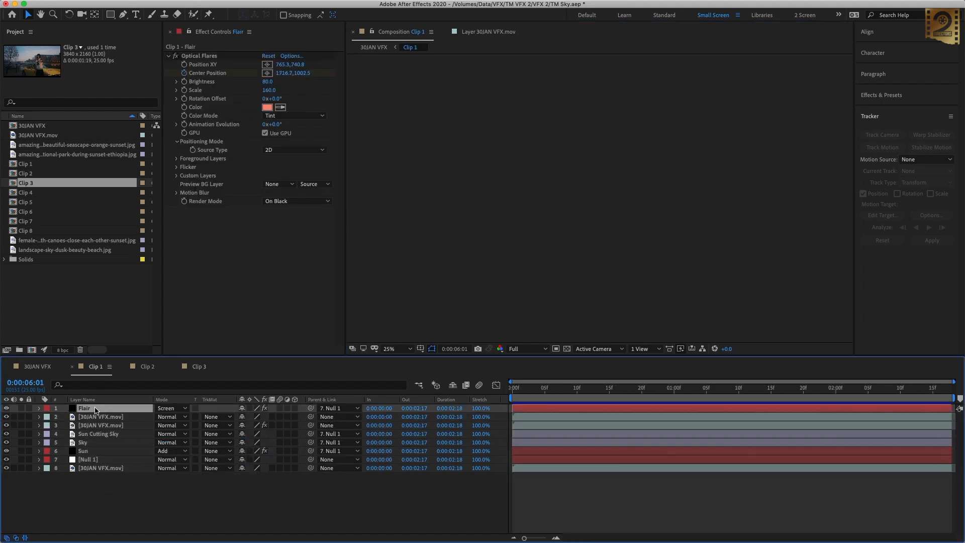
click(199, 367)
click(92, 408)
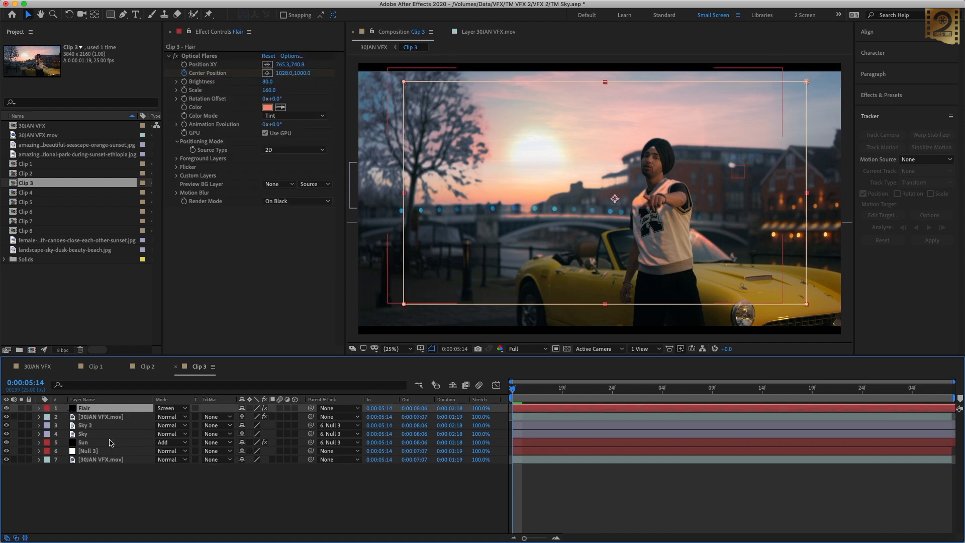
click(83, 443)
click(39, 442)
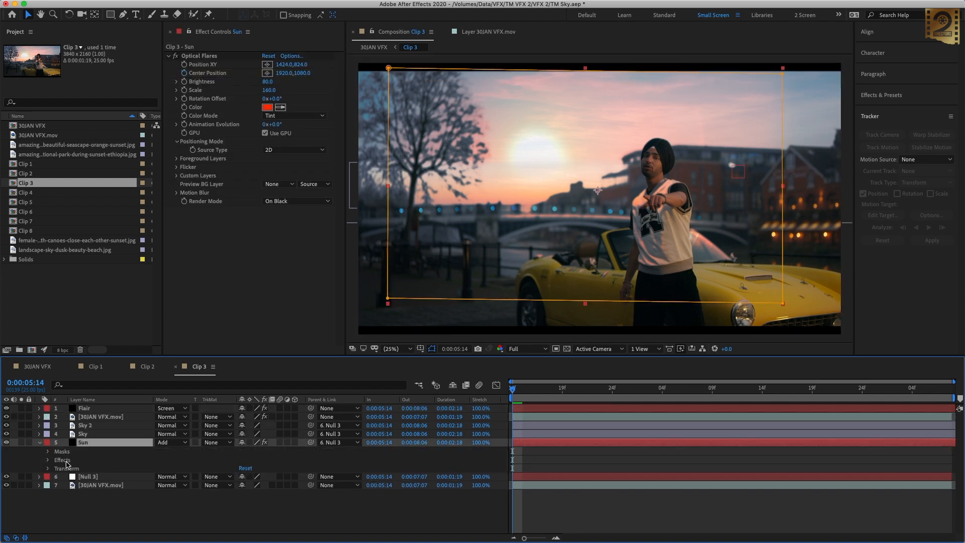
click(69, 469)
Step: Place the Flair layer's Optical Flares source on the sun at 1296, 752 and its center position at 1584, 1096
click(85, 409)
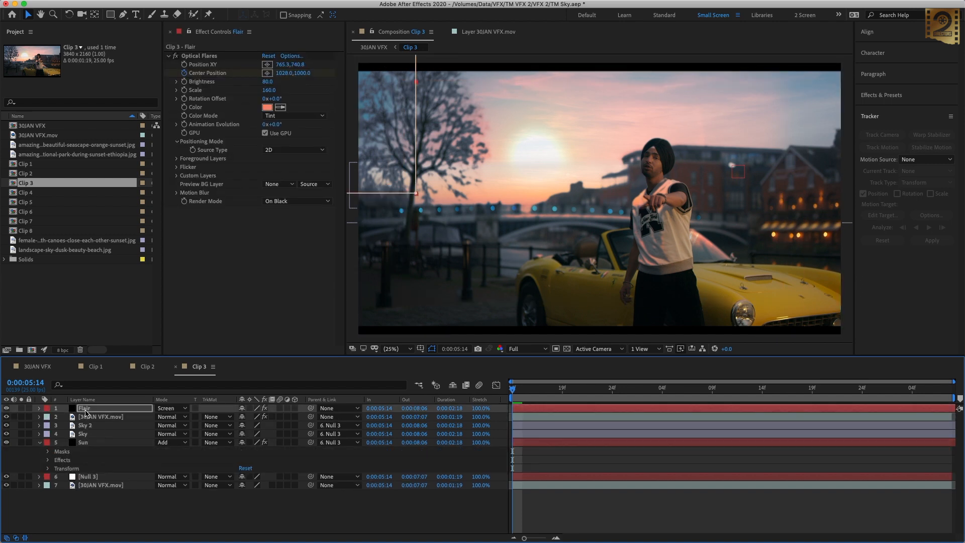
click(40, 442)
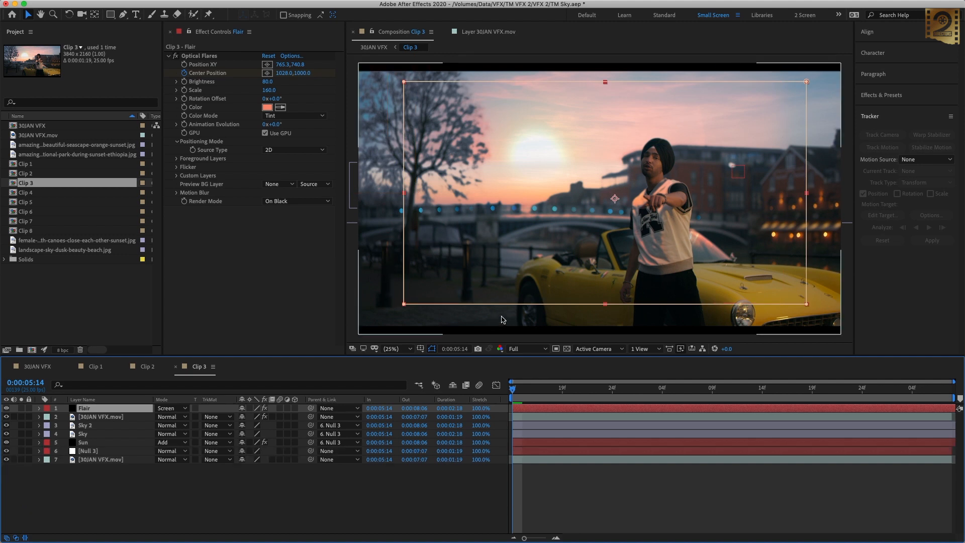
click(267, 64)
click(537, 158)
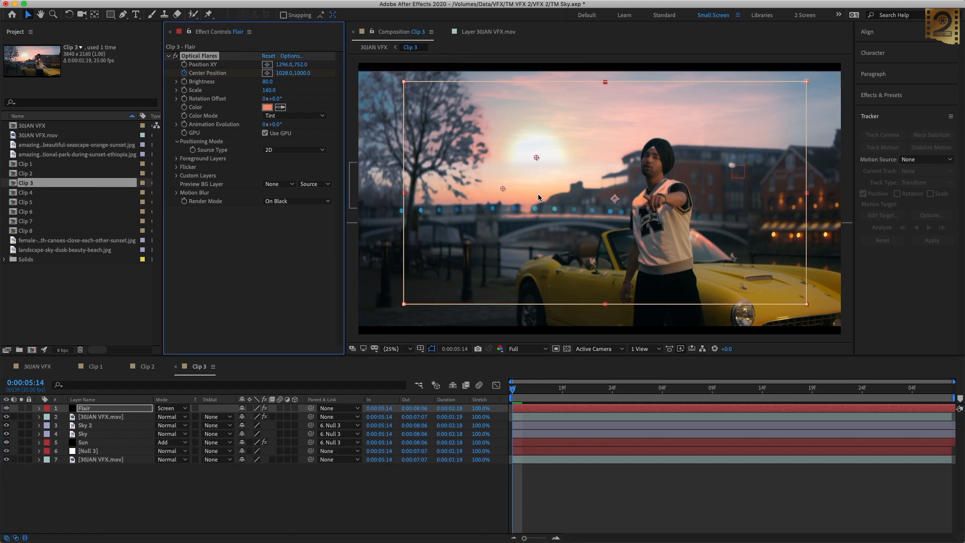
click(557, 200)
Step: Turn off opacity keyframing on the Flair layer, set its opacity to 80%, and collapse the layer
click(112, 408)
key(t)
click(65, 416)
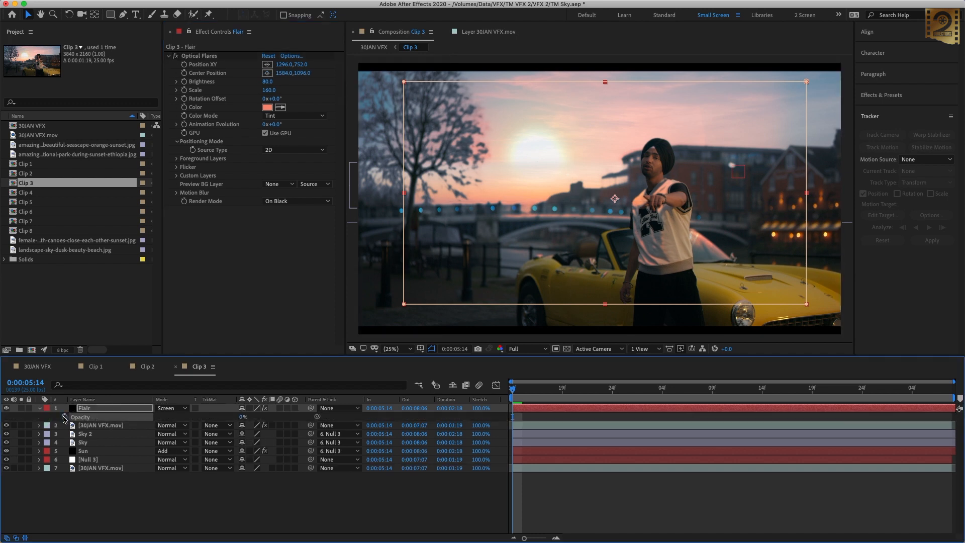
text(80)
key(Return)
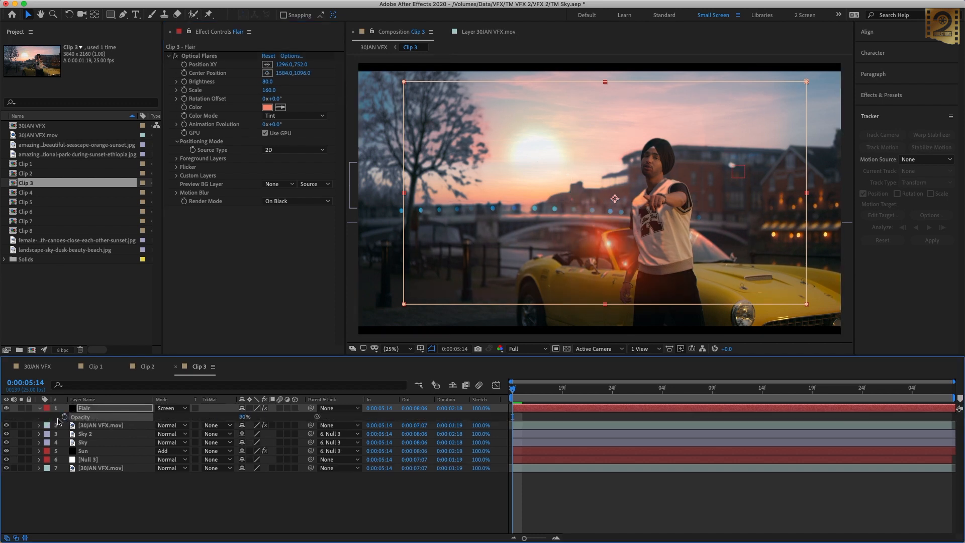
click(39, 409)
Step: Hide the Flair layer and parent it to Null 3
click(6, 408)
click(265, 502)
drag(310, 408, 91, 451)
Step: Duplicate the upper 30JAN VFX.mov layer and remove the Color Range and Edge Blur effects from the copy
click(119, 416)
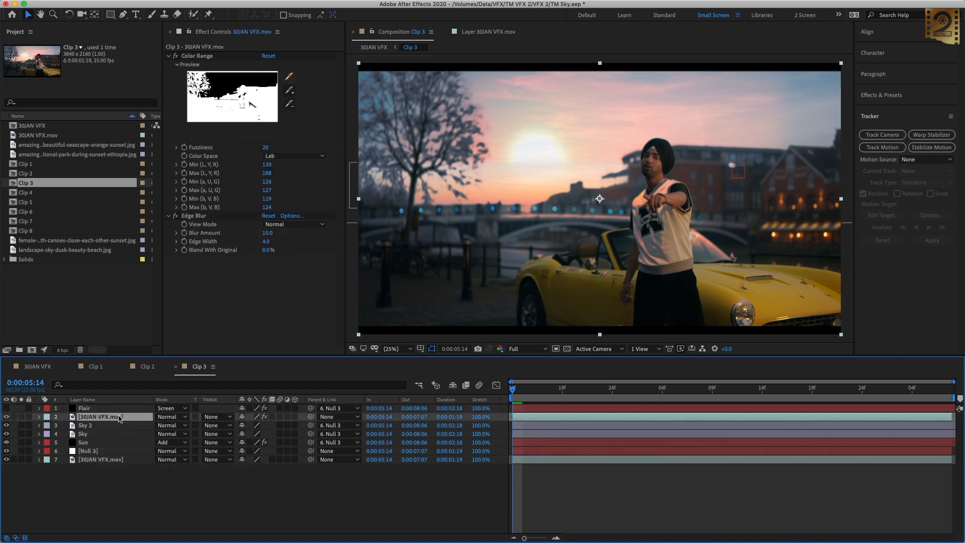
key(super+d)
click(191, 56)
key(Delete)
click(187, 56)
key(Delete)
Step: Draw a closed Pen mask on the duplicate that follows the skyline and encloses everything below the sky
key(g)
click(350, 212)
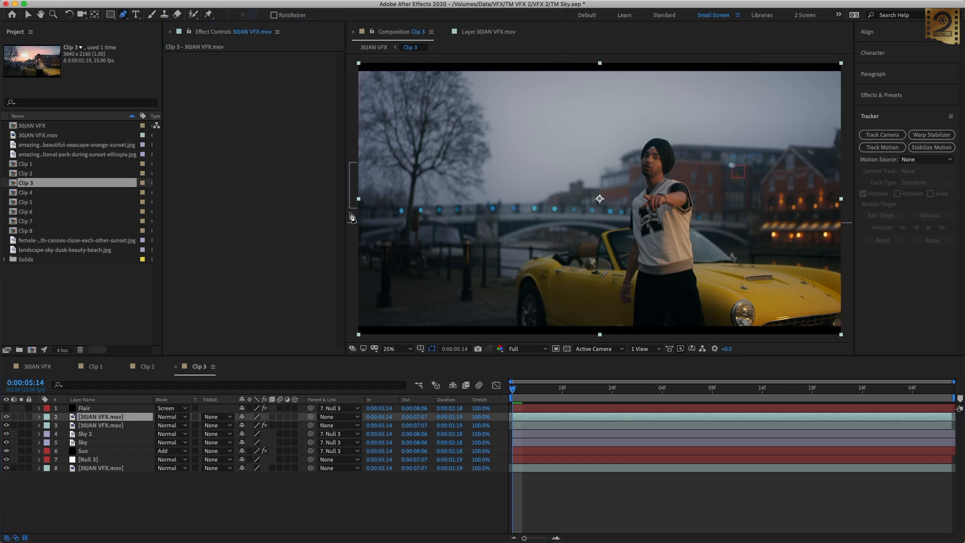
click(478, 207)
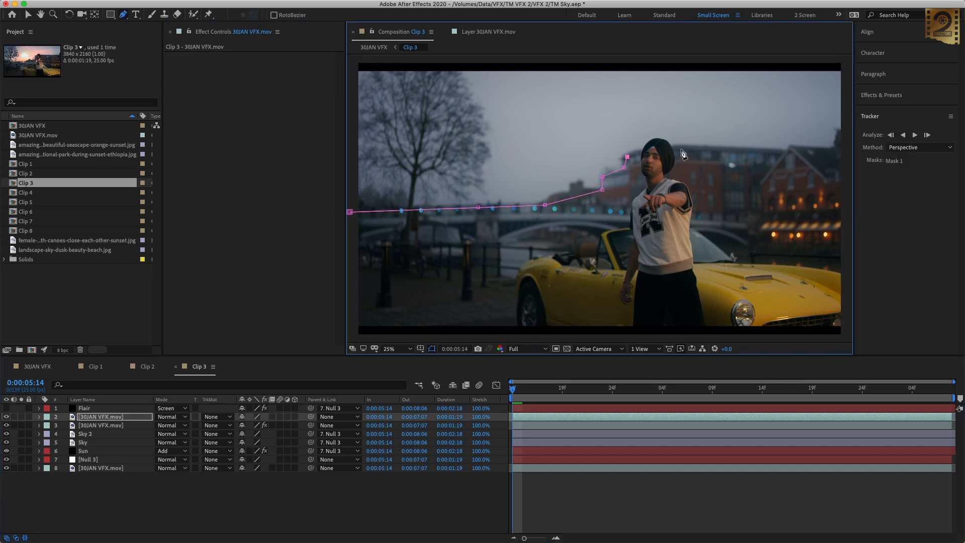
click(844, 157)
click(845, 339)
drag(354, 258, 387, 222)
click(377, 315)
click(383, 176)
drag(612, 202, 552, 209)
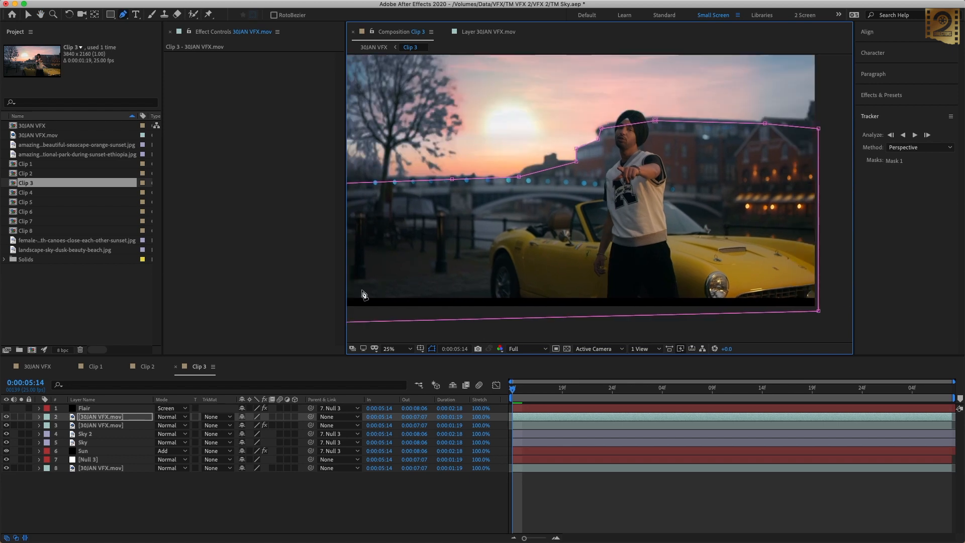
Step: Set the feather of the duplicate layer's Mask 1 to 100 pixels
click(39, 417)
click(48, 426)
click(56, 434)
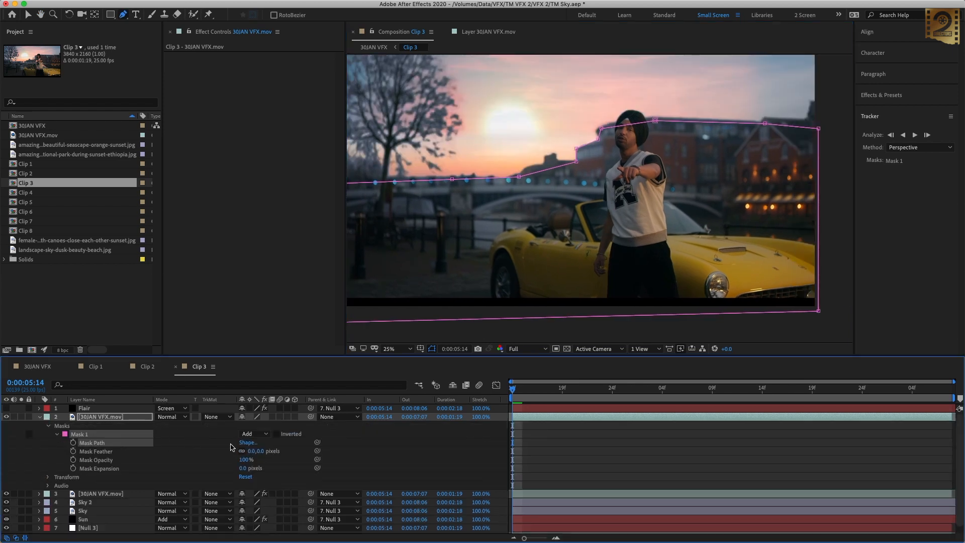
text(100)
key(Return)
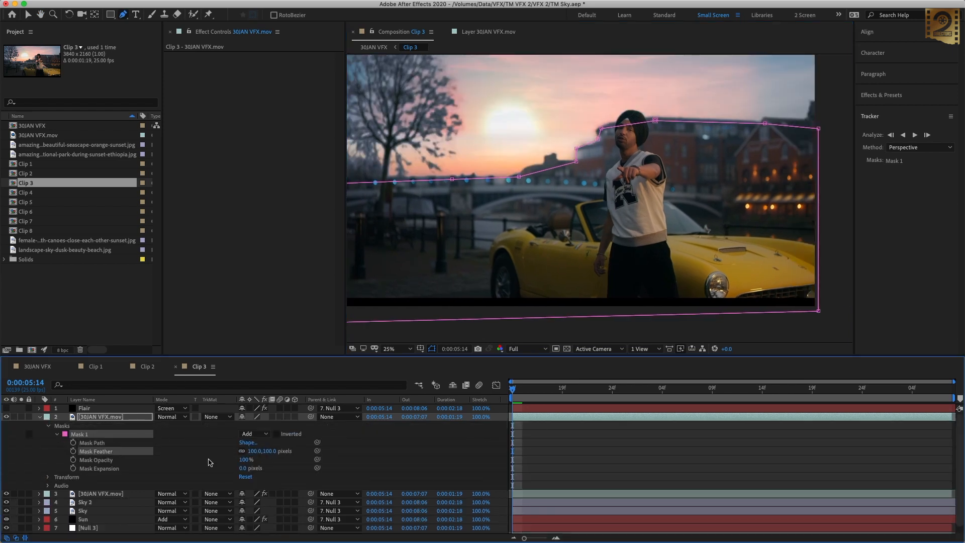
Step: Start keyframing Mask 1's path at 0:00:05:14 and refit its points to the skyline at further frames
click(74, 443)
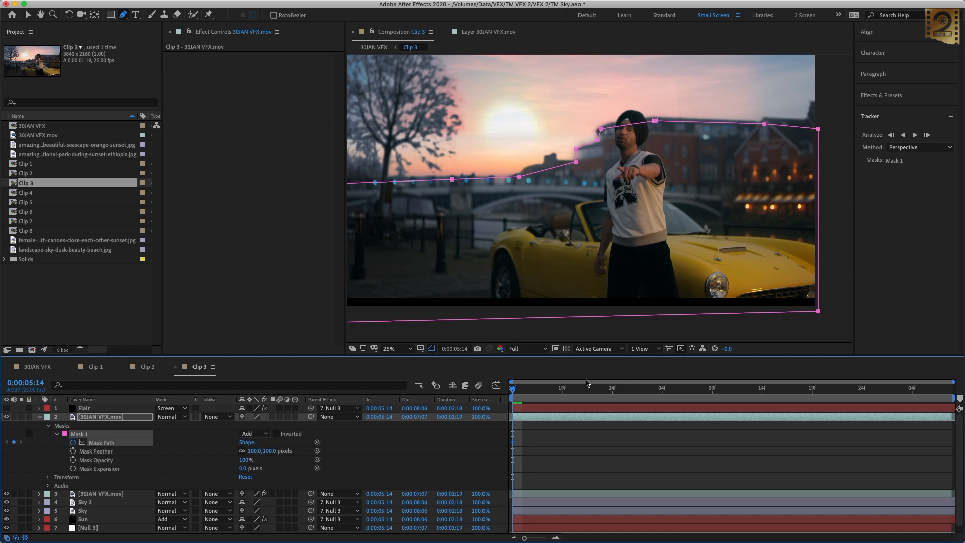
click(612, 394)
key(v)
mouse_move(576, 149)
mouse_down()
mouse_move(562, 147)
mouse_move(588, 150)
mouse_move(587, 165)
mouse_up()
key(shift+Page_Down)
drag(633, 144, 616, 143)
drag(631, 130, 614, 129)
drag(694, 120, 661, 121)
drag(497, 181, 492, 178)
drag(361, 185, 364, 181)
Step: Refit Mask 1's path to the skyline through the end of the clip and check it at intermediate frames
key(shift+Page_Down)
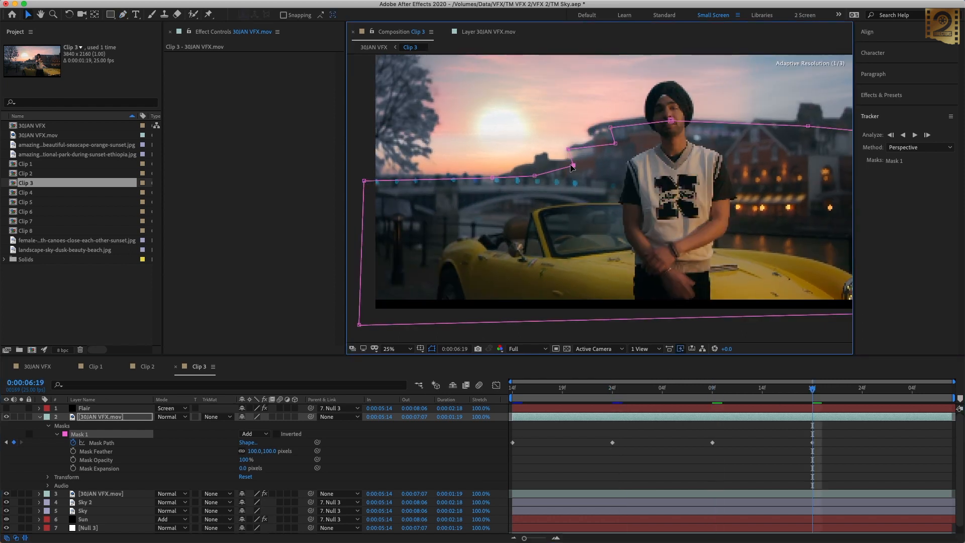
drag(661, 120, 700, 109)
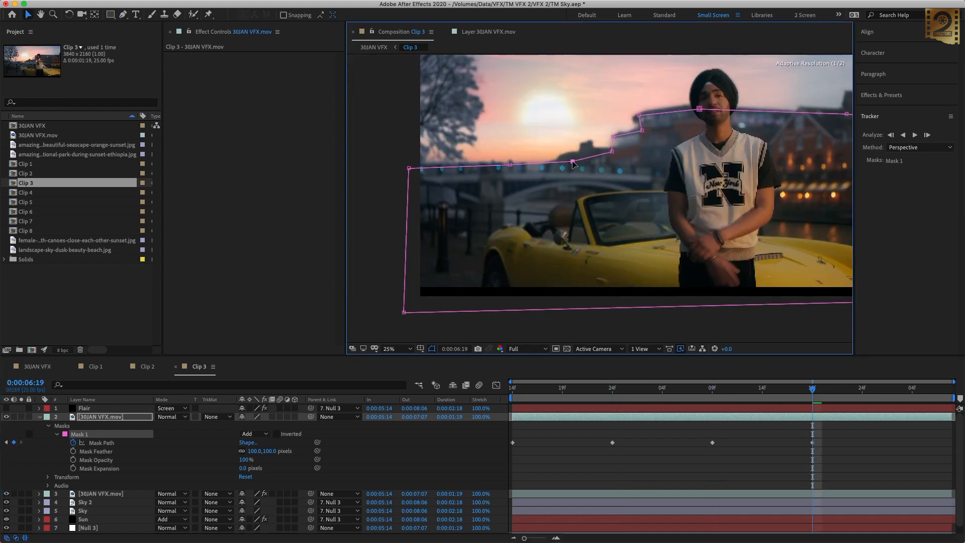
click(942, 389)
drag(611, 151, 637, 134)
drag(699, 109, 696, 110)
drag(568, 150, 660, 132)
drag(625, 147, 598, 148)
drag(667, 146, 647, 194)
click(662, 389)
click(882, 389)
click(562, 389)
Step: Collapse the masked layer, save the project, and preview Clip 3 from its first frame
click(397, 349)
click(401, 358)
click(40, 417)
click(169, 480)
key(super+s)
click(513, 389)
key(space)
key(space)
Step: Show the Flair layer, keyframe its Center Position from the start to the end of Clip 3, and preview the motion
click(528, 409)
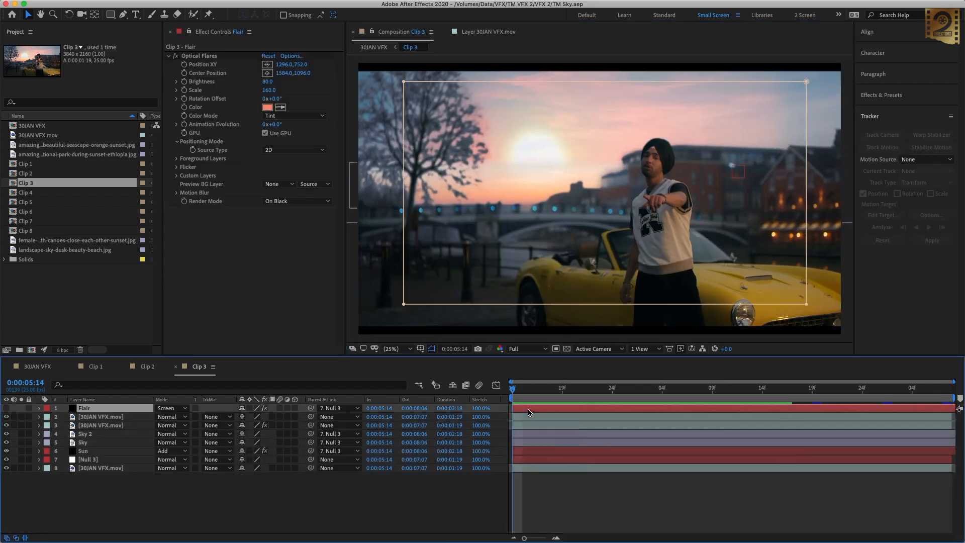
click(6, 408)
click(185, 74)
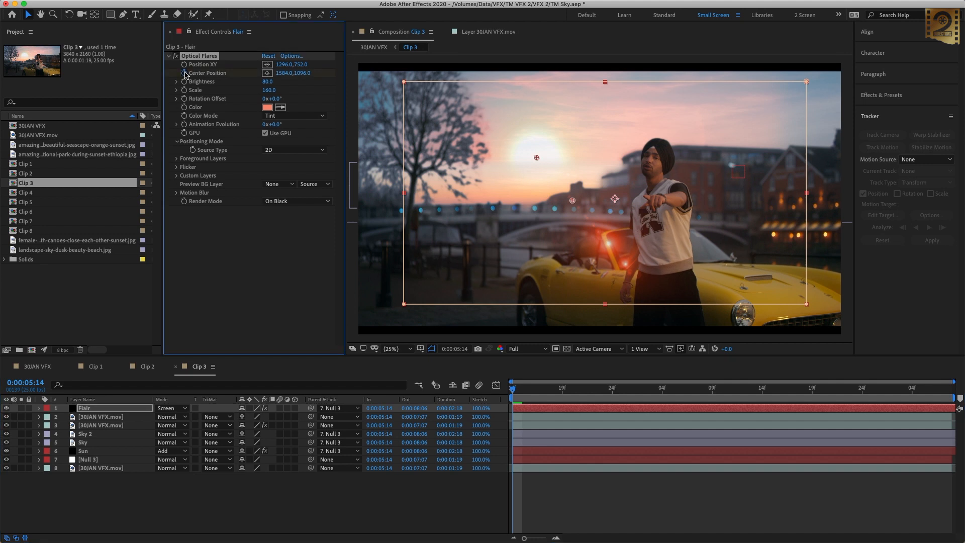
drag(882, 390, 945, 391)
drag(519, 201, 499, 165)
drag(518, 391, 490, 392)
key(space)
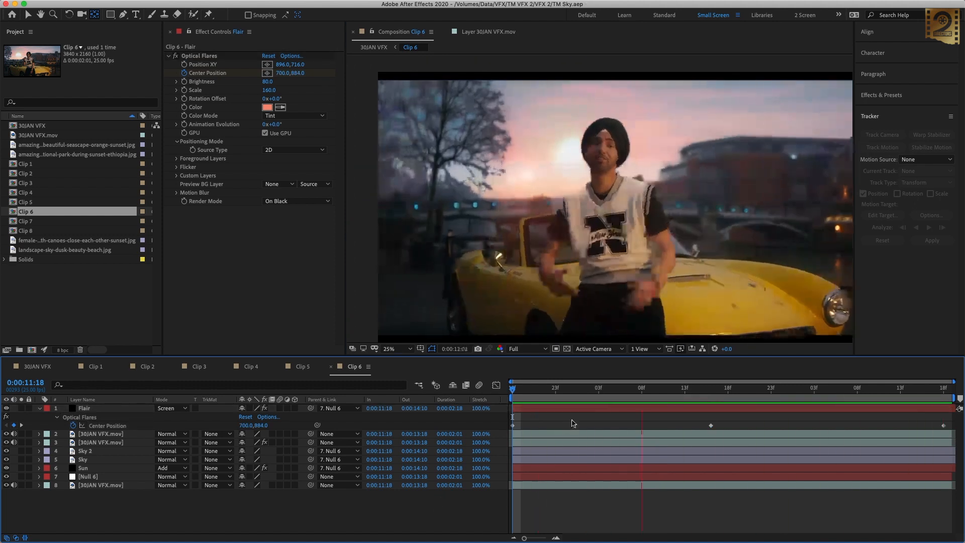
Step: In Clip 6 at 0:00:12:19, draw a second mask around the man's neck on the Flair layer and set it to Subtract
key(space)
drag(723, 389, 701, 389)
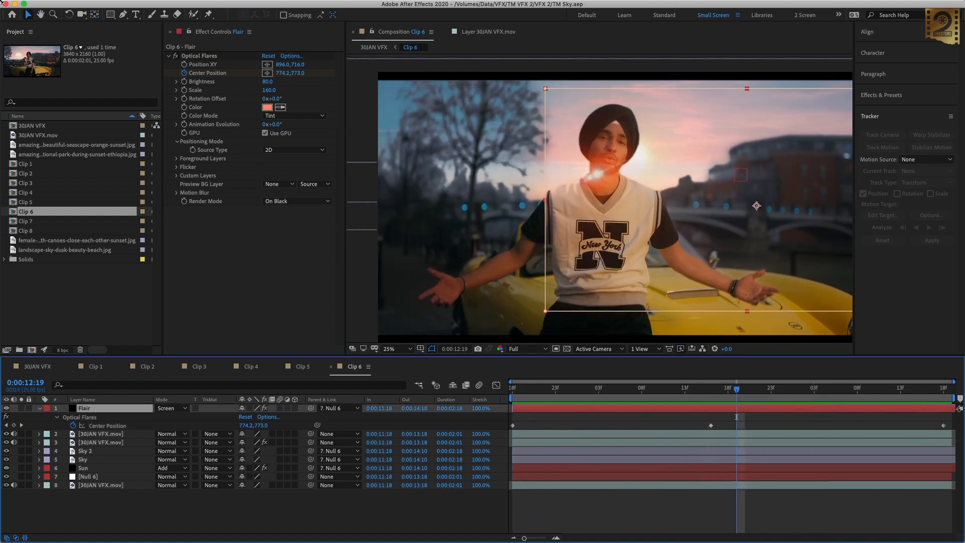
key(g)
scroll(598, 201, up, 2)
click(581, 122)
click(577, 171)
click(581, 122)
click(49, 417)
click(255, 433)
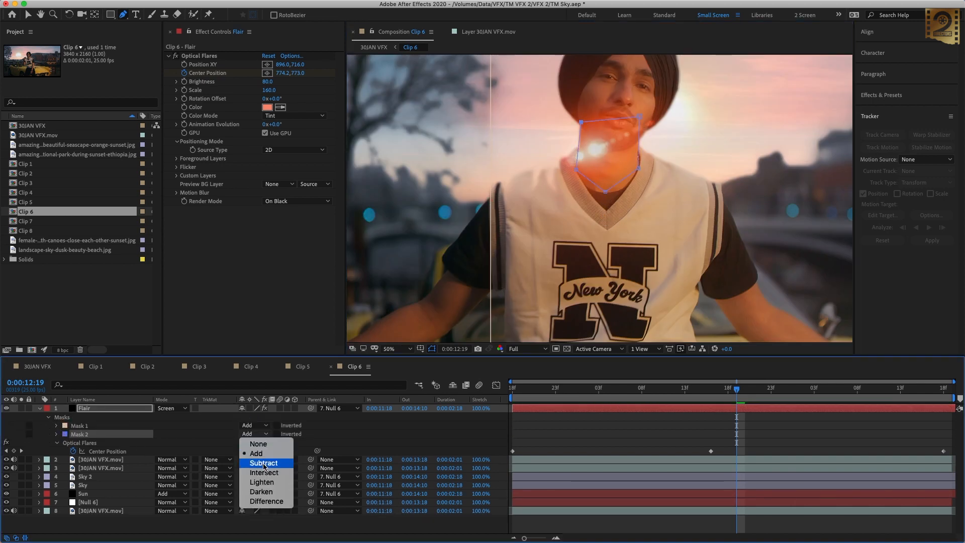
click(254, 460)
Step: Set the feather of the Flair layer's Mask 2 to 100 pixels
click(57, 433)
click(250, 451)
text(100)
key(Return)
Step: Reshape Mask 2 with the Pen tool to cover the man's face, neck and collar
click(28, 15)
click(840, 433)
click(82, 435)
key(g)
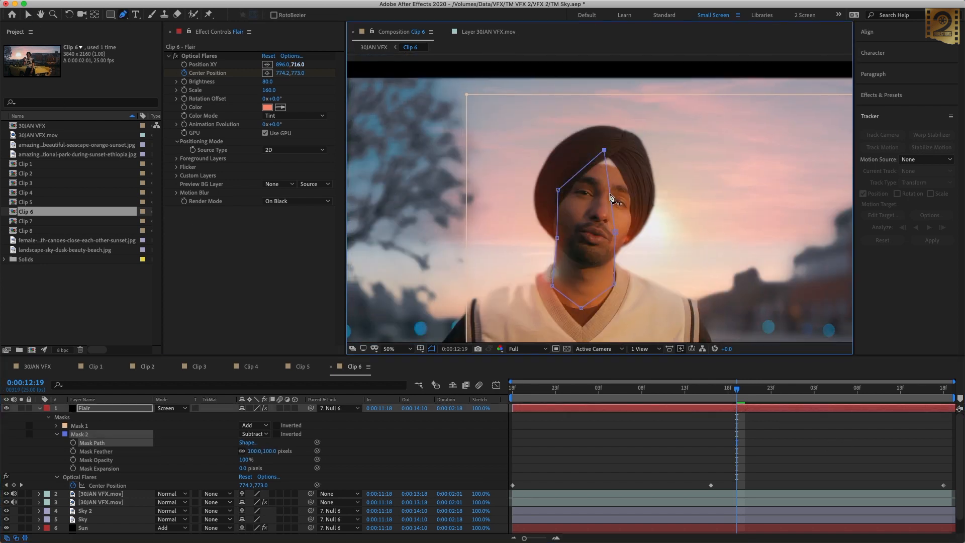
drag(611, 195, 642, 189)
drag(616, 232, 626, 317)
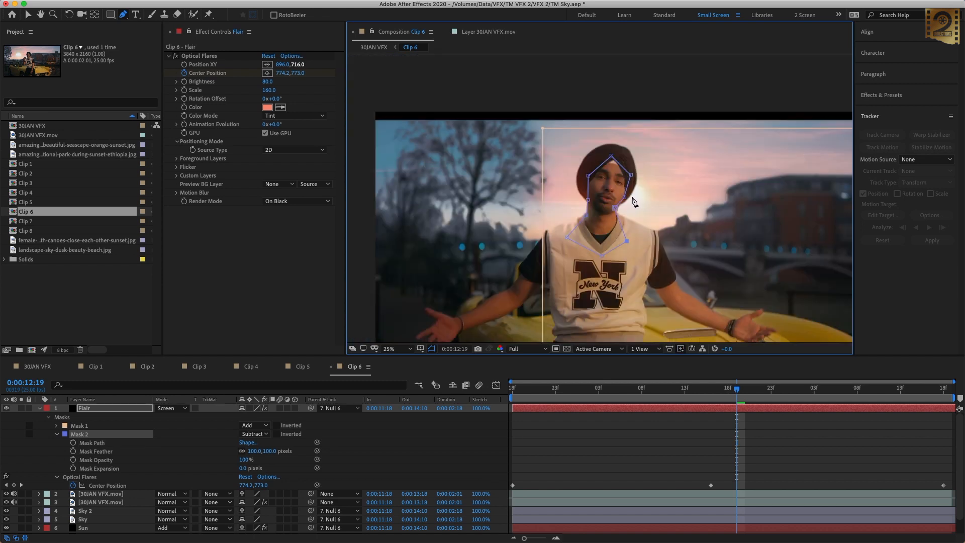
drag(634, 202, 537, 218)
Step: Start keyframing Mask 2's path at 0:00:12:19 and fit it to the man's head at the earlier frames
click(73, 443)
key(Page_Up)
key(Page_Up)
key(Page_Up)
key(Page_Up)
key(Page_Up)
scroll(590, 184, up, 2)
key(Page_Up)
key(Page_Up)
key(Page_Up)
key(Page_Up)
Step: Fit Mask 2's path to the man's head at the later frames 0:00:12:24 and 0:00:13:04
key(Page_Down)
key(Page_Down)
key(Page_Down)
key(Page_Down)
key(Page_Down)
key(Page_Down)
key(Page_Down)
key(Page_Down)
key(Page_Down)
key(Page_Down)
key(Page_Down)
key(Page_Down)
key(Page_Down)
key(Page_Down)
key(Page_Down)
key(Page_Down)
key(Page_Down)
key(Page_Down)
key(Page_Down)
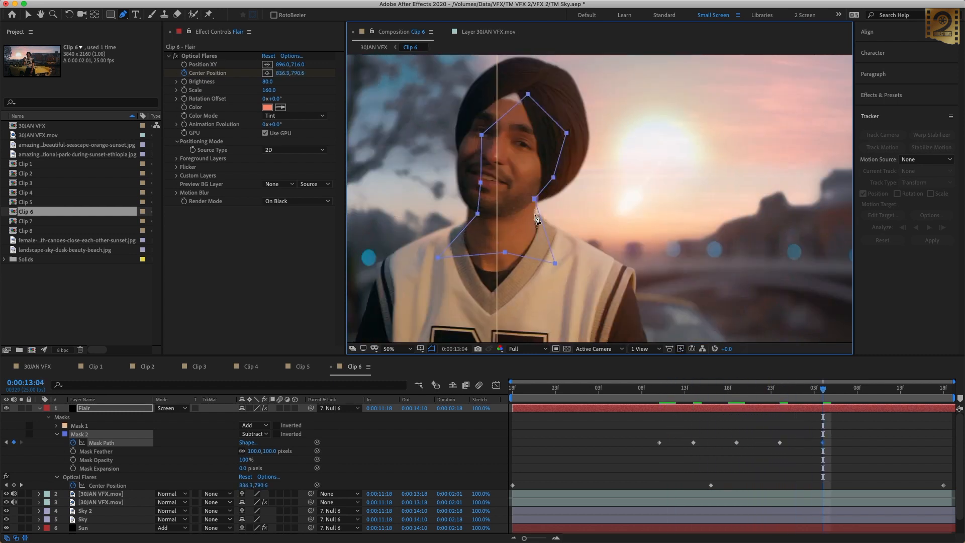
Step: Step back through the Mask 2 keyframes and refine the outline around the man's head and neck
key(Page_Up)
key(Page_Up)
key(Page_Up)
key(Page_Up)
key(Page_Up)
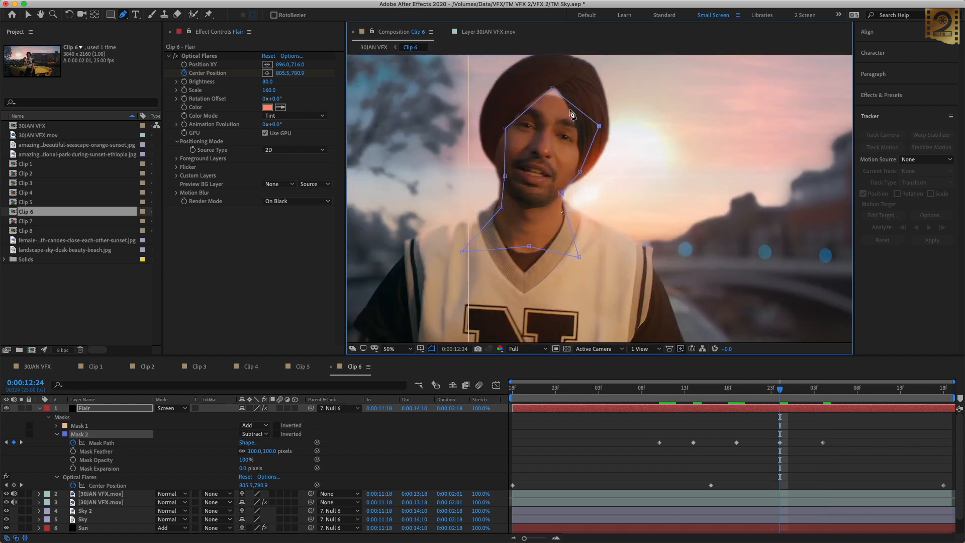
key(shift+Page_Up)
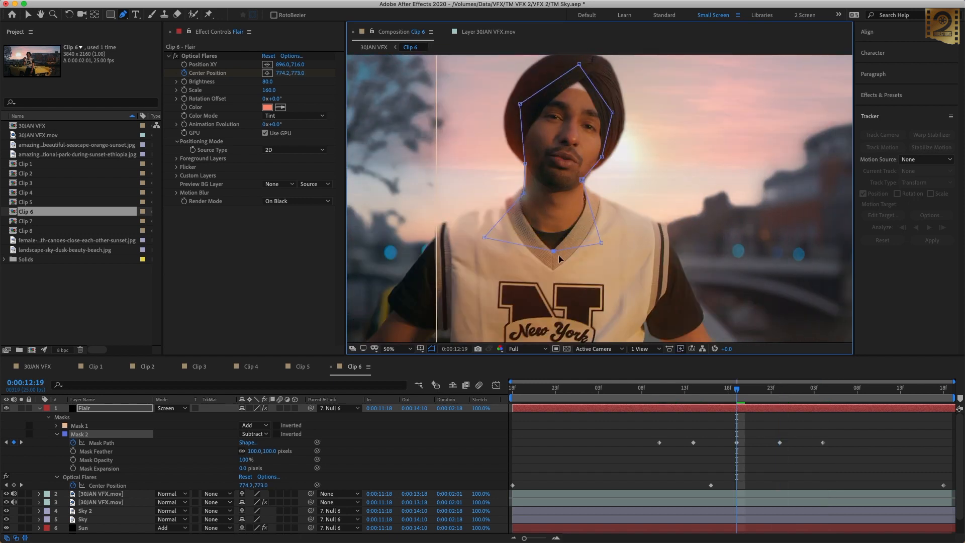
key(v)
key(Page_Up)
key(Page_Up)
key(Page_Up)
key(Page_Up)
drag(531, 117, 525, 111)
Step: Check the flare at 0:00:12:19 with Mask 2 set to None, and restore its Subtract mode
drag(660, 389, 737, 396)
click(256, 433)
click(257, 437)
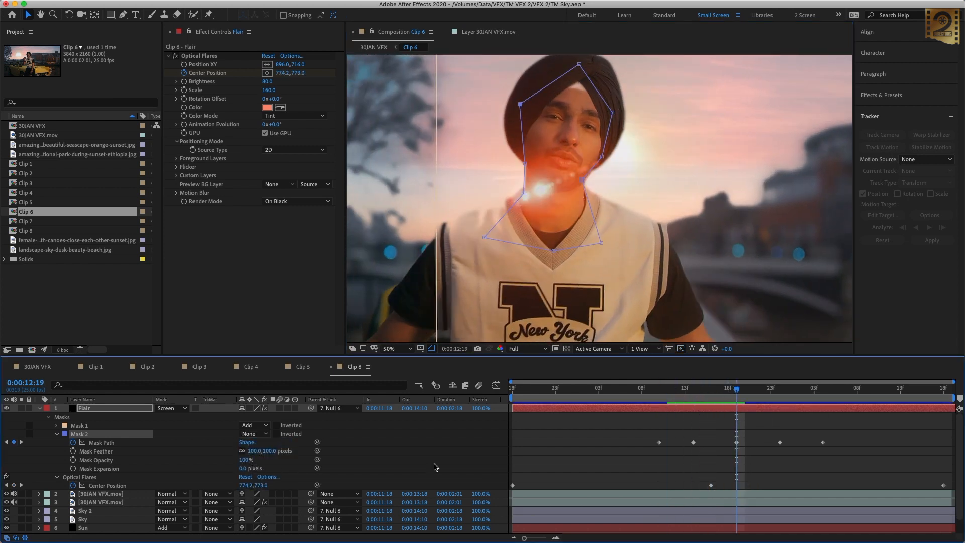
click(255, 434)
click(255, 459)
Step: Keyframe Mask 2's expansion at 0:00:12:19 and set it to -200 pixels at 0:00:12:14
click(72, 468)
key(j)
drag(243, 469, 211, 468)
click(245, 468)
text(-200)
key(Return)
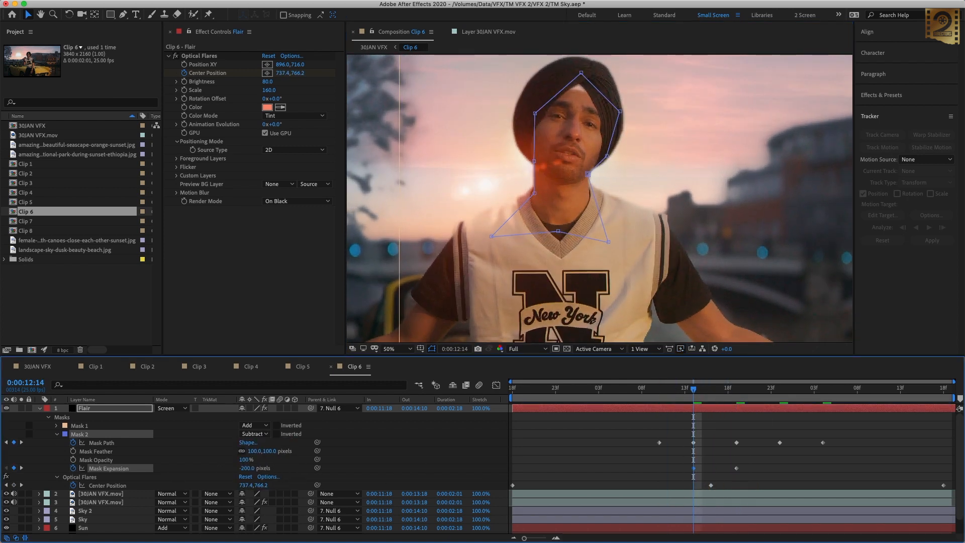
Step: Keyframe Mask 2's expansion at -200 pixels at 0:00:12:24 and preview a work area limited to the masked frames
key(space)
key(Return)
drag(780, 389, 624, 390)
key(b)
drag(625, 391, 832, 390)
key(n)
key(space)
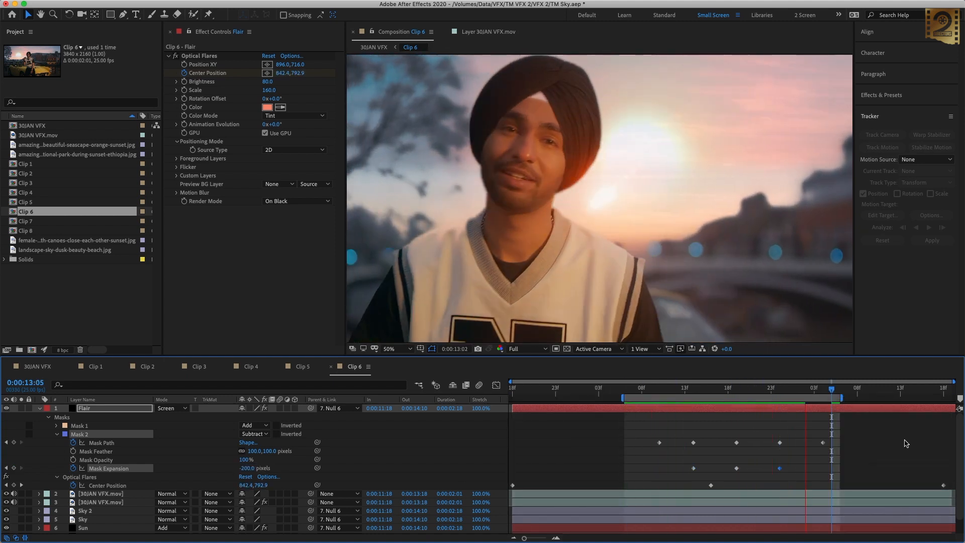
Step: Move the last Mask Expansion keyframe to 0:00:13:04 and set the expansion to 0 pixels at 0:00:12:24
key(space)
key(j)
key(j)
key(j)
key(k)
drag(780, 468, 823, 468)
click(246, 468)
text(0)
key(Return)
Step: Extend the end of the work area beyond the last mask keyframes and preview the flare masking
drag(780, 390, 823, 391)
drag(841, 398, 859, 398)
key(space)
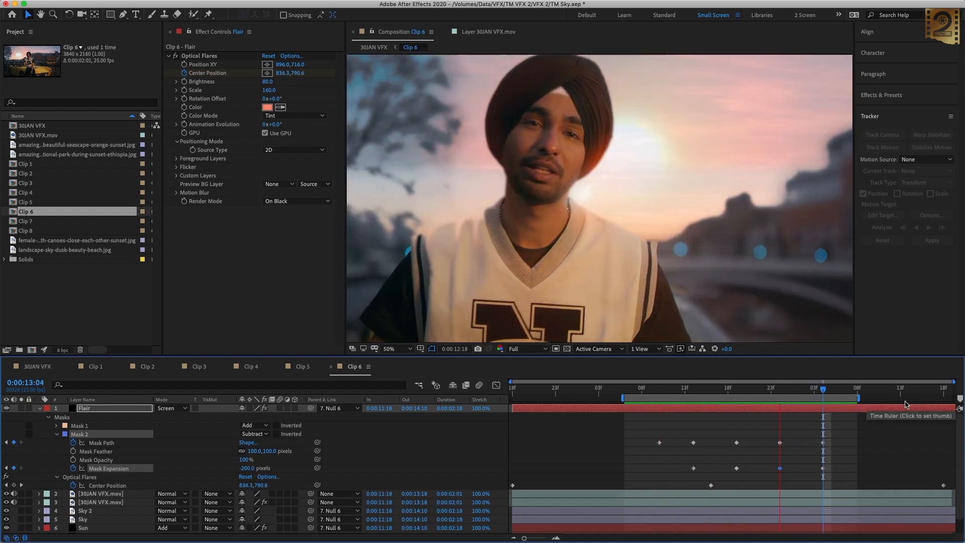